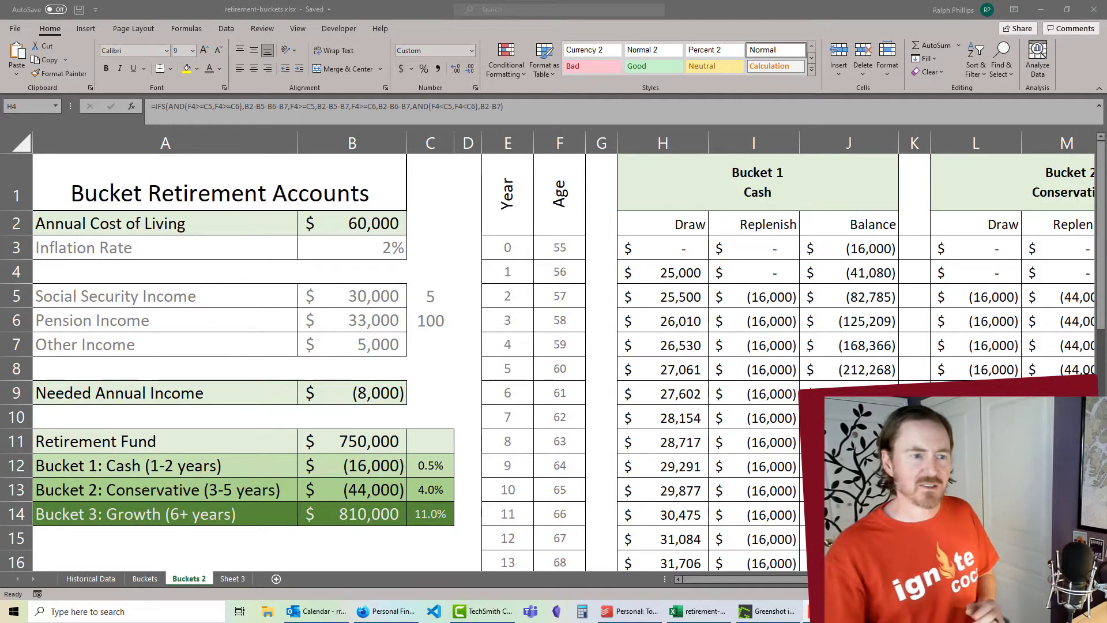
Step: Open H4's IFS draw formula, with its AND tests of age against C5 and C6, for in-cell editing
double_click(676, 272)
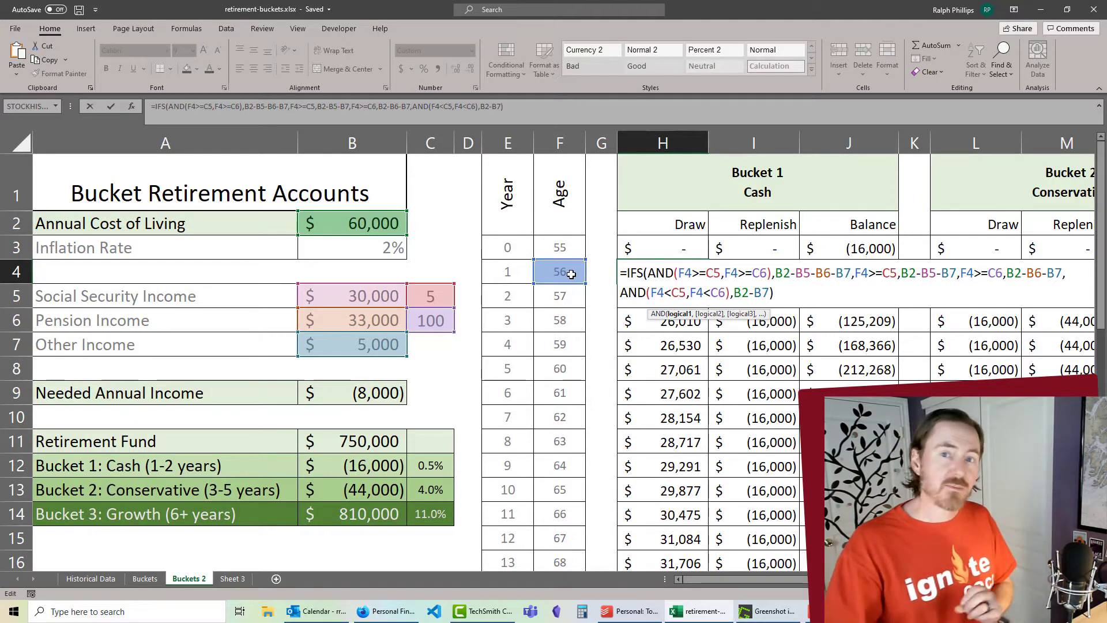
Step: Make the C5, C6, B2, B5, B6 and B7 references in the first two IFS branches absolute
click(713, 275)
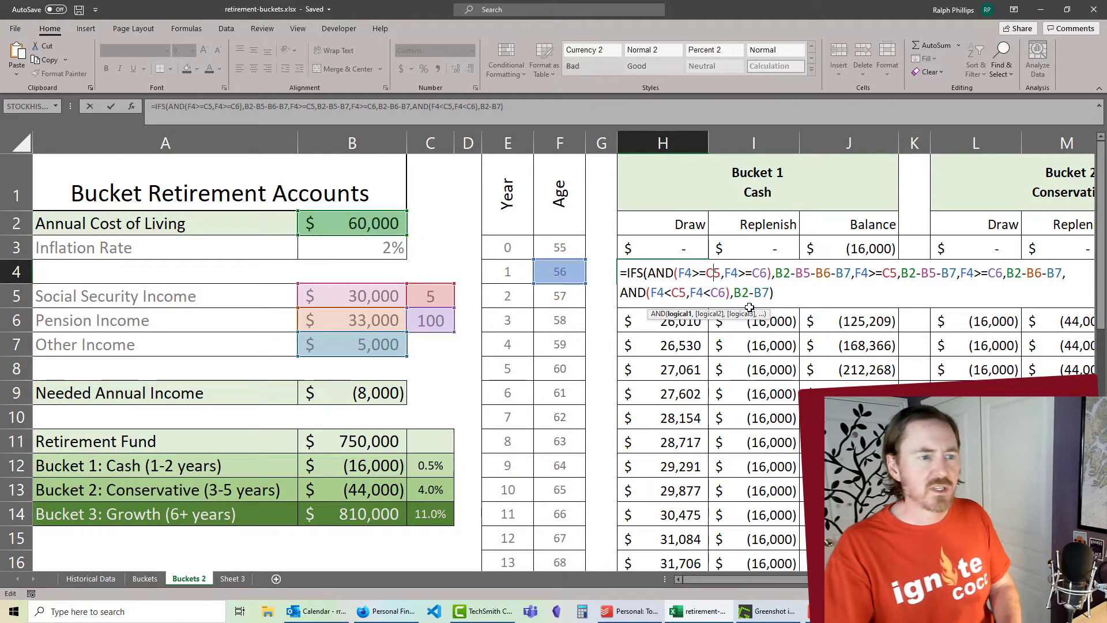
key(F4)
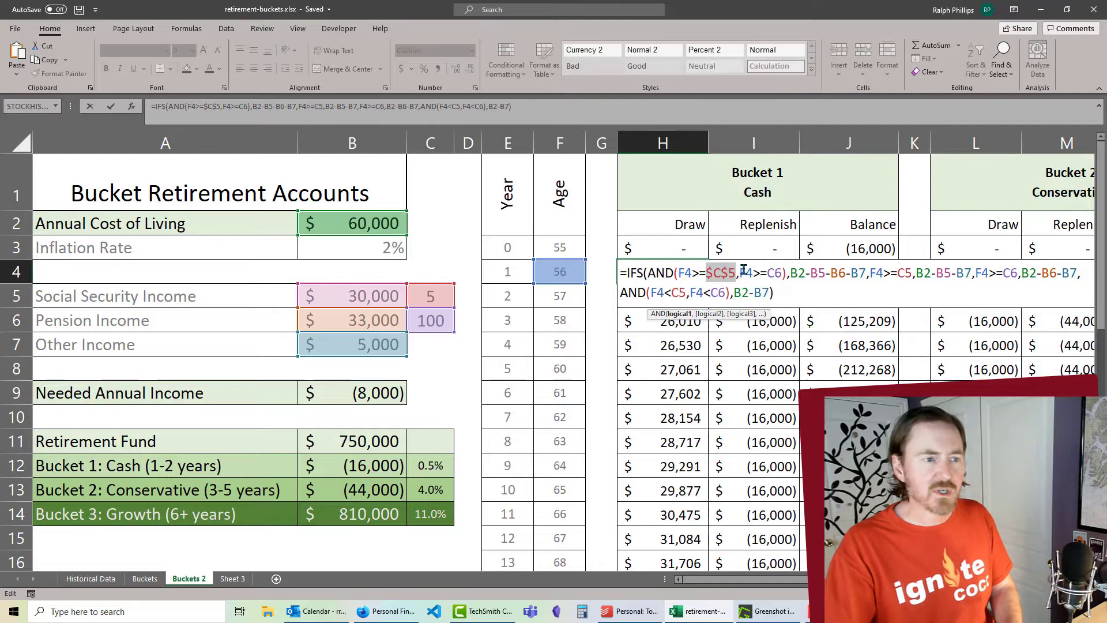
click(774, 272)
key(F4)
click(813, 272)
key(F4)
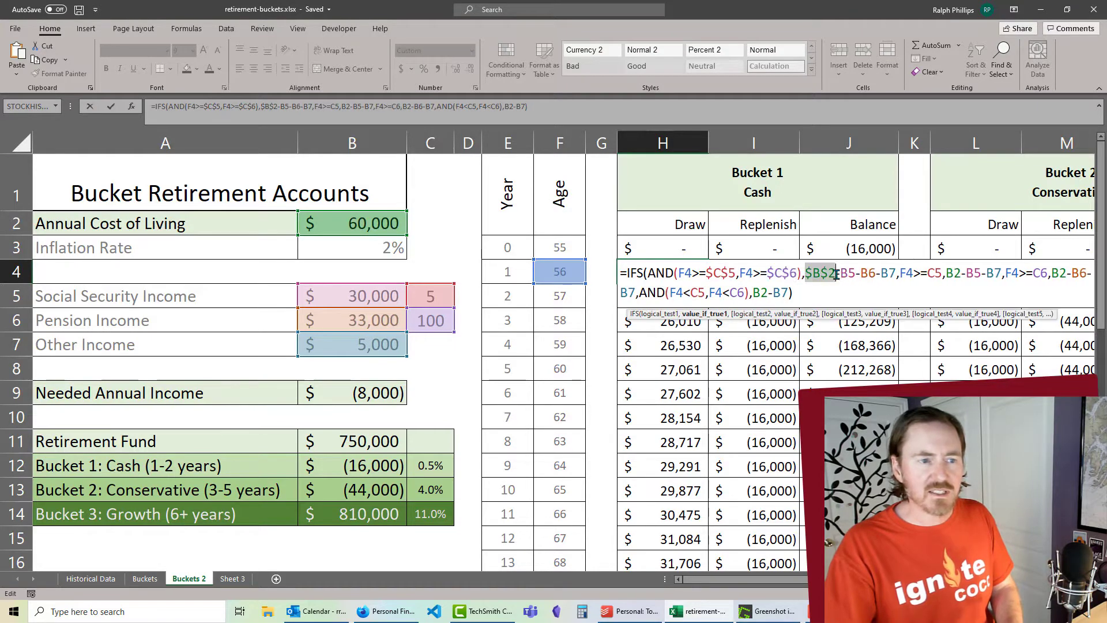
click(851, 272)
key(F4)
click(882, 272)
key(F4)
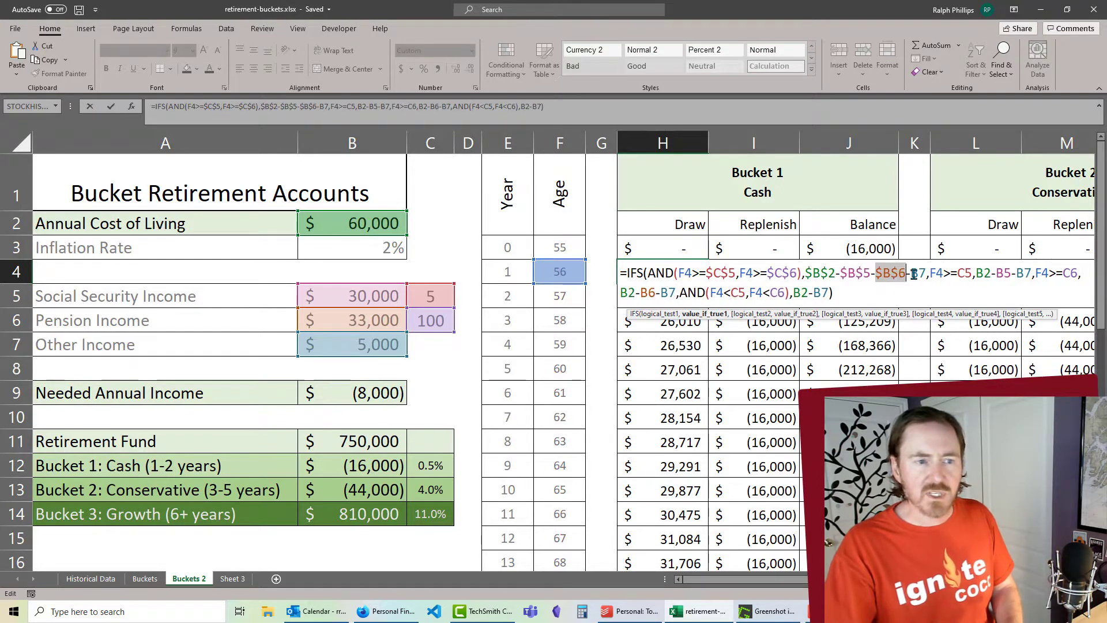
click(914, 274)
key(F4)
click(982, 273)
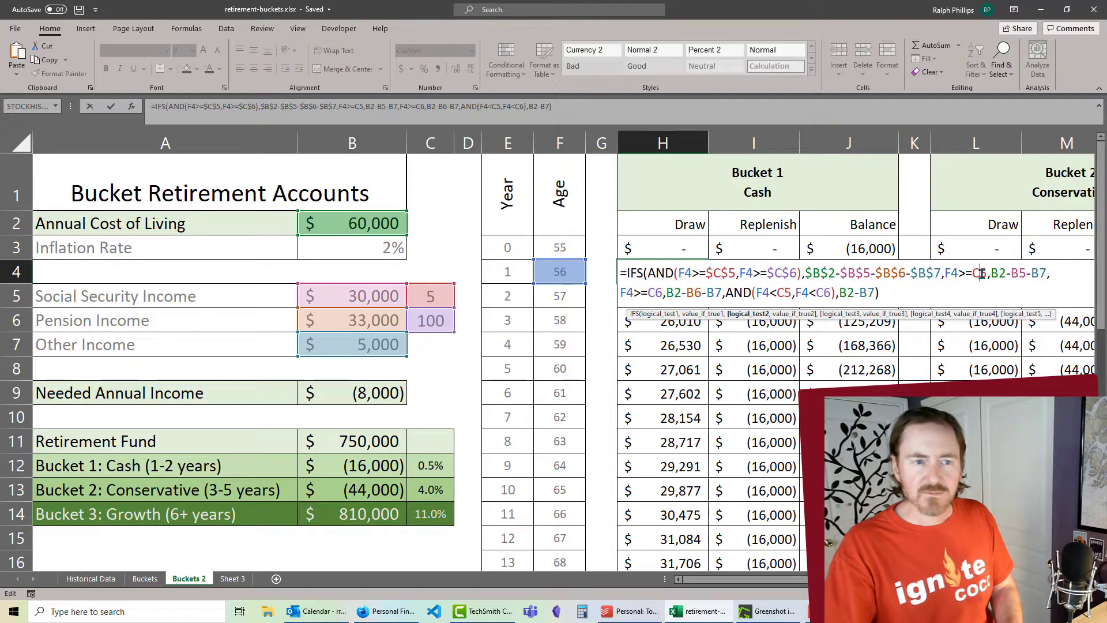
key(F4)
click(1014, 275)
key(F4)
click(1049, 273)
key(F4)
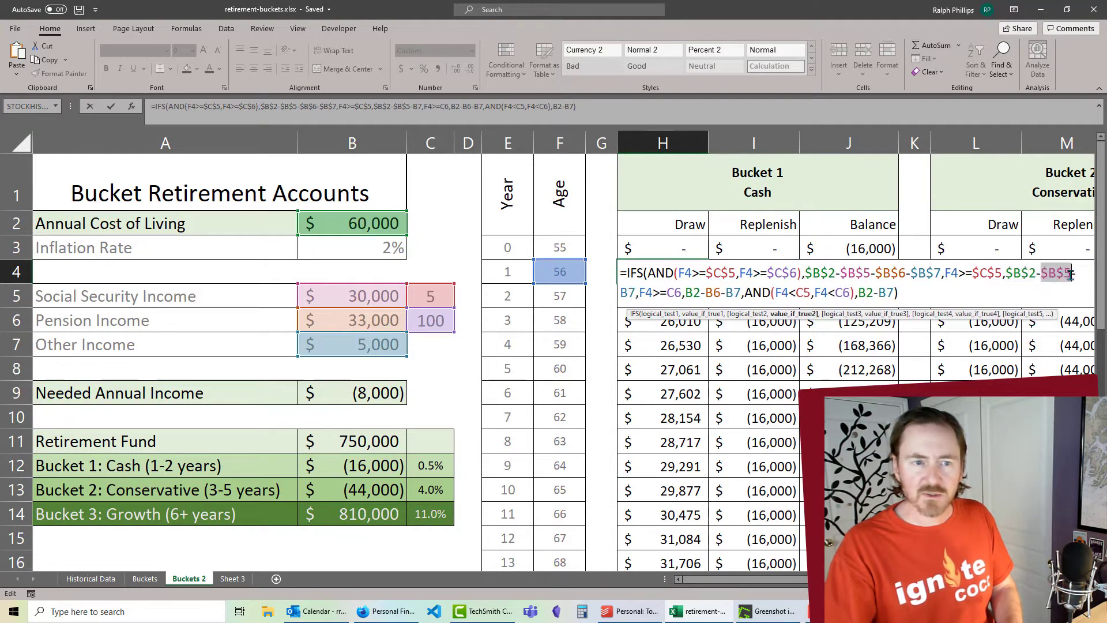
Step: Make the remaining B7, C6, B2, B6, C5 references in the later branches absolute, ending $B$2-$B$7
click(630, 292)
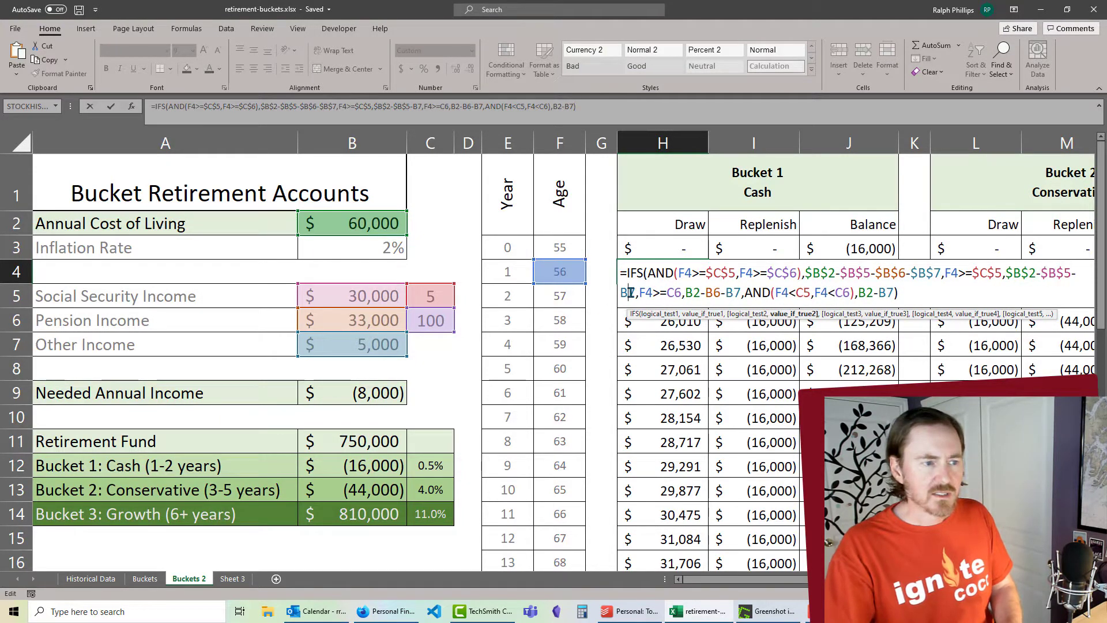
key(F4)
click(686, 293)
key(F4)
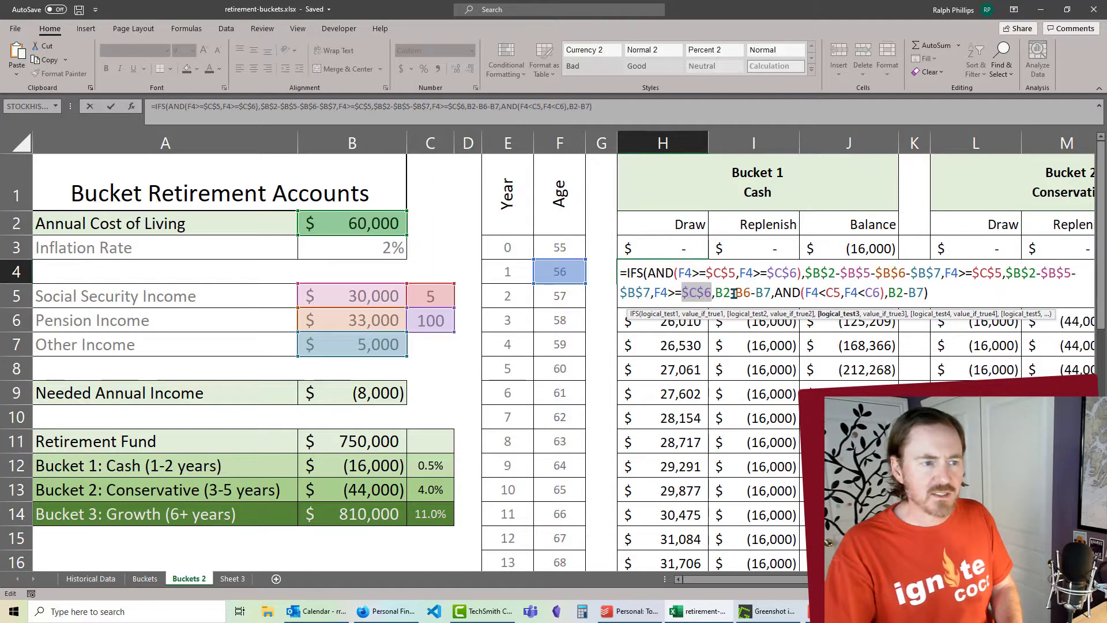
click(724, 292)
key(F4)
click(757, 292)
key(F4)
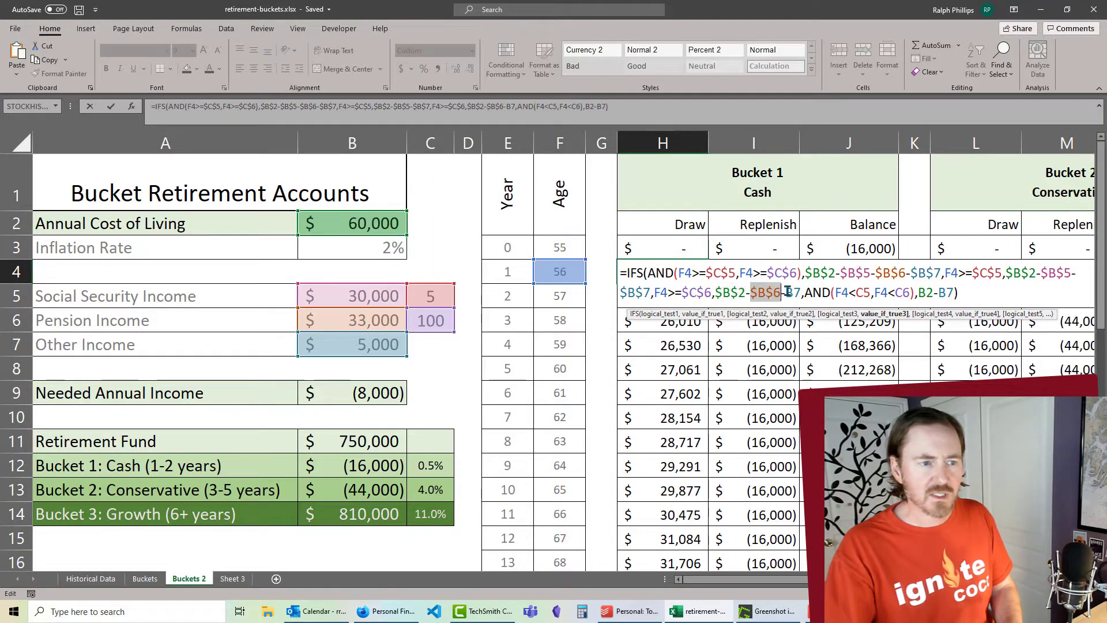
click(793, 293)
key(F4)
click(877, 292)
key(F4)
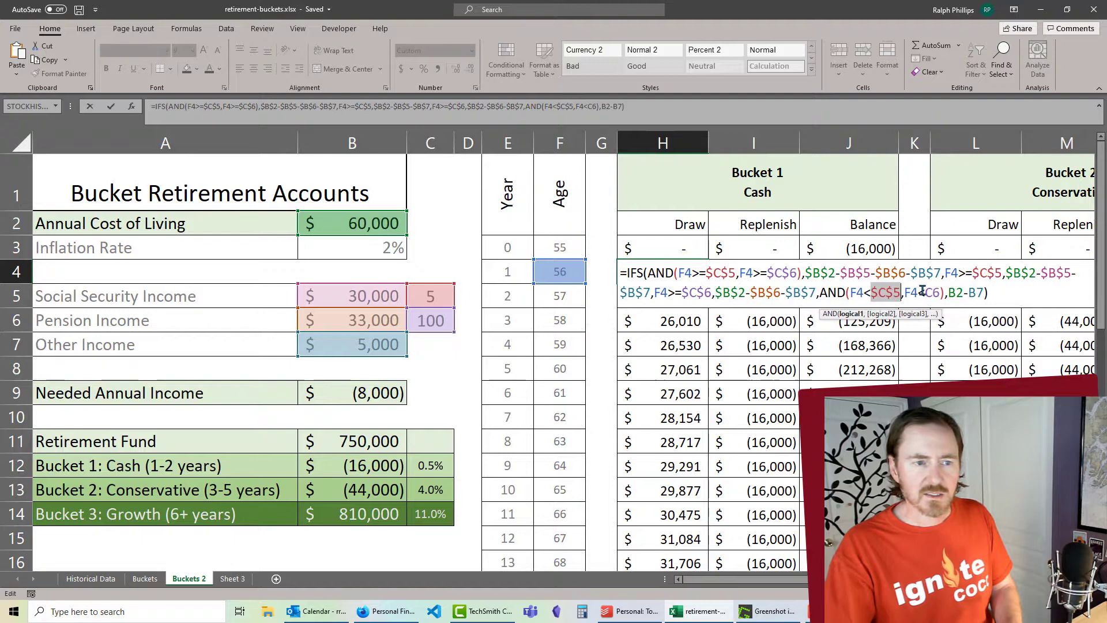
click(931, 293)
key(F4)
click(972, 292)
key(F4)
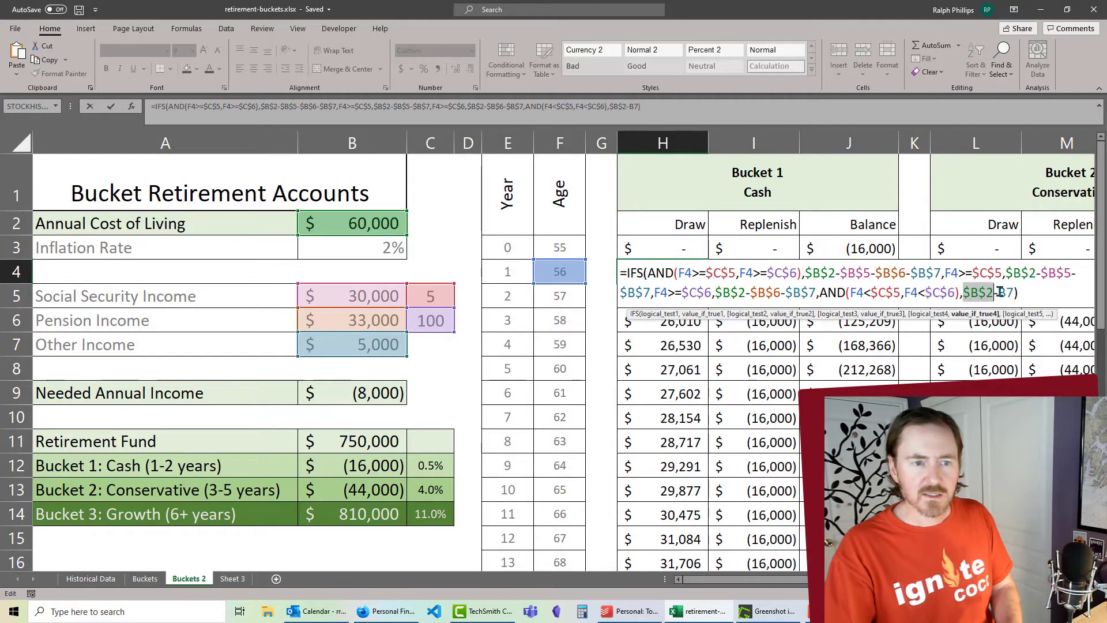
click(1008, 293)
key(F4)
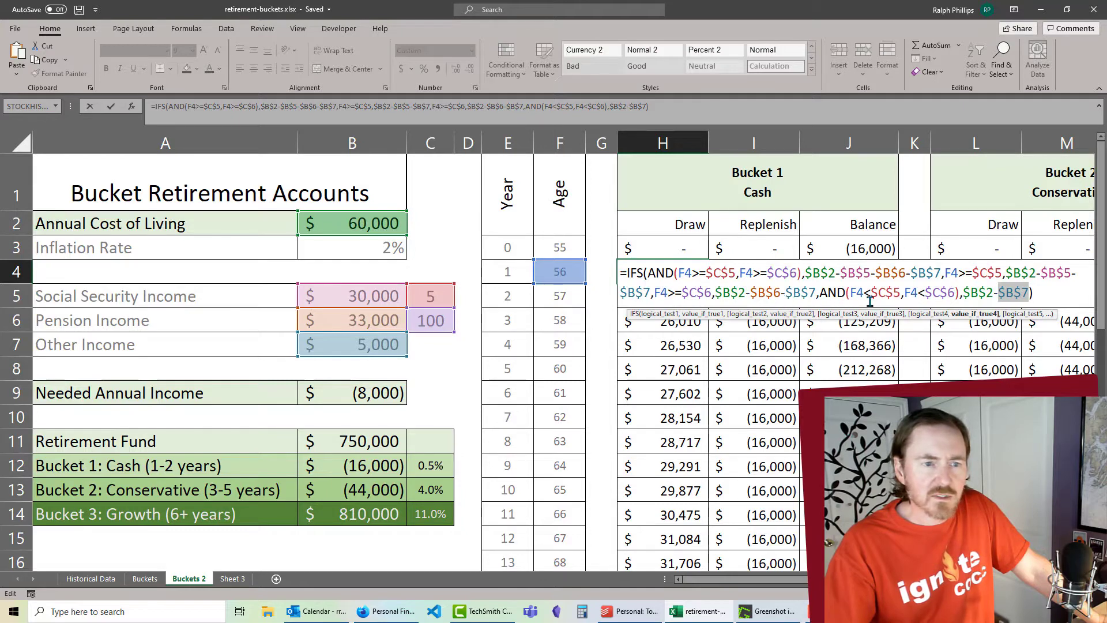
Step: Commit the H4 formula and fill it down to H38, giving a 25,000 draw each year
key(Return)
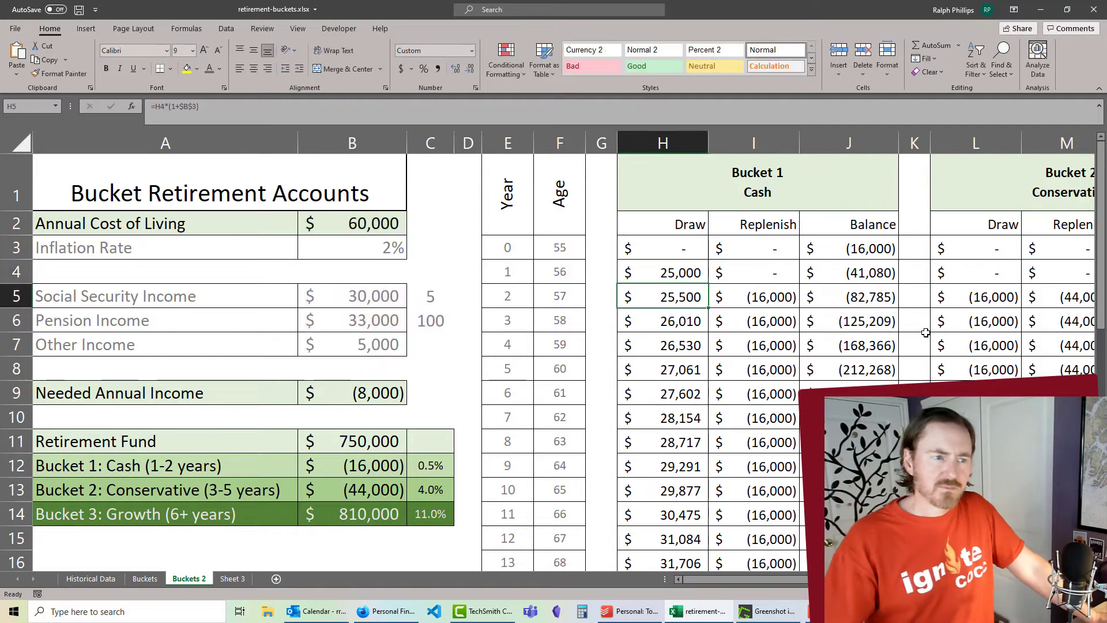
click(668, 274)
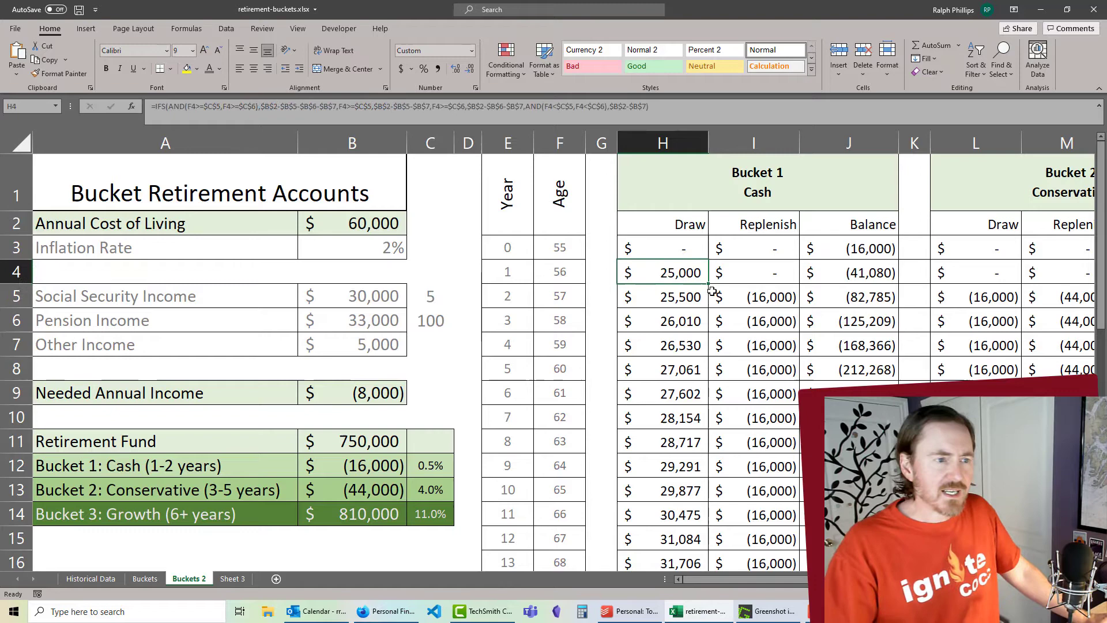
drag(710, 285, 715, 540)
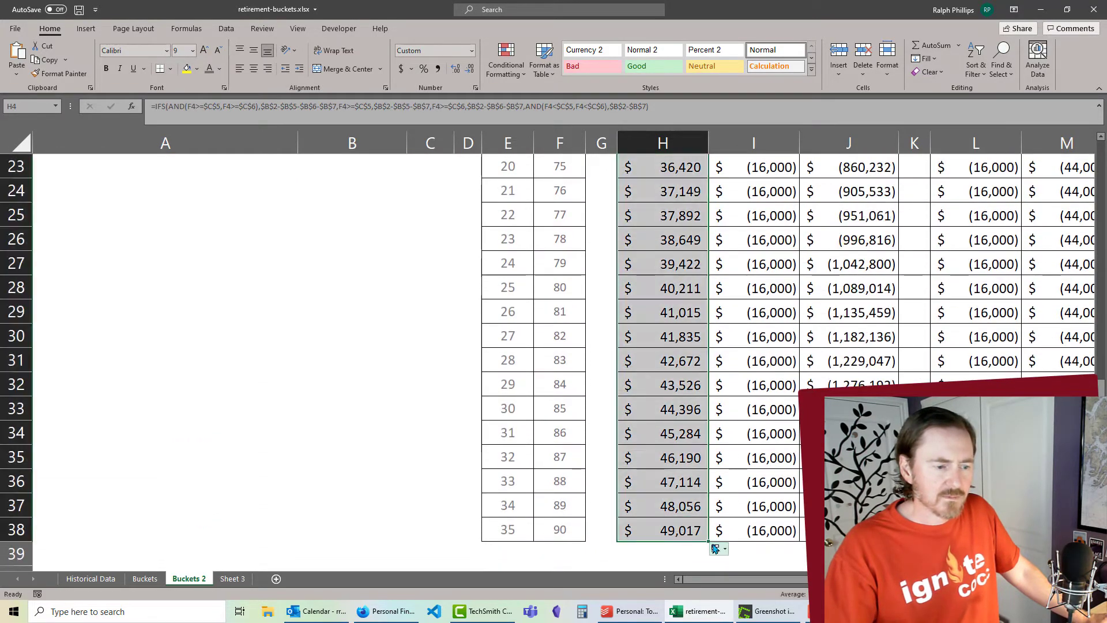
scroll(400, 324, up, 8)
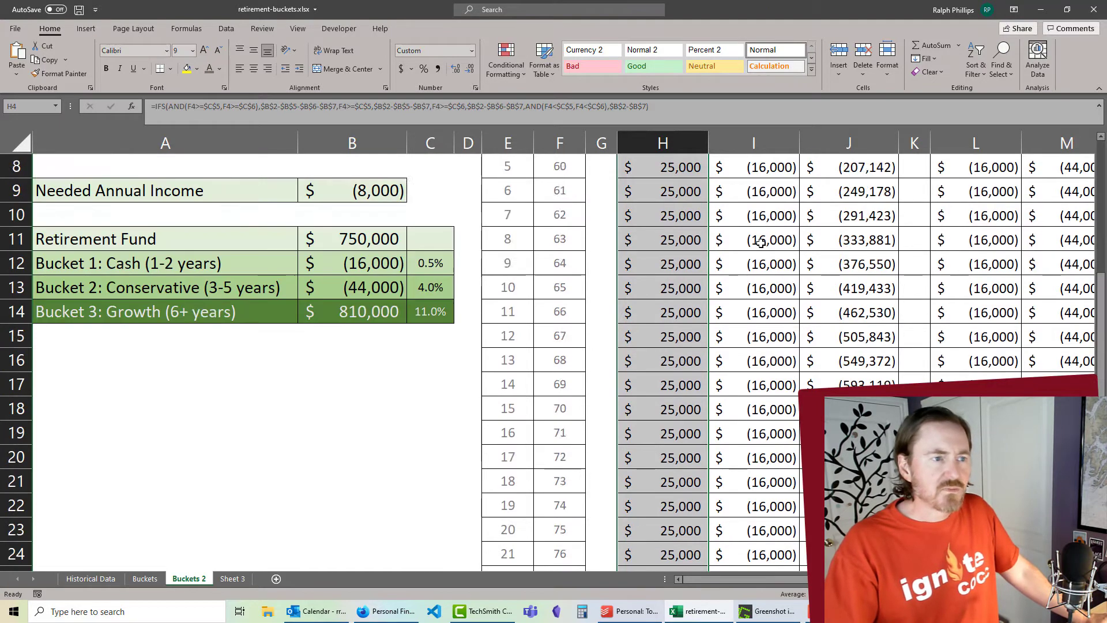
Step: Enter 67 as the Social Security age in C5 and 65 as the pension age in C6
click(423, 301)
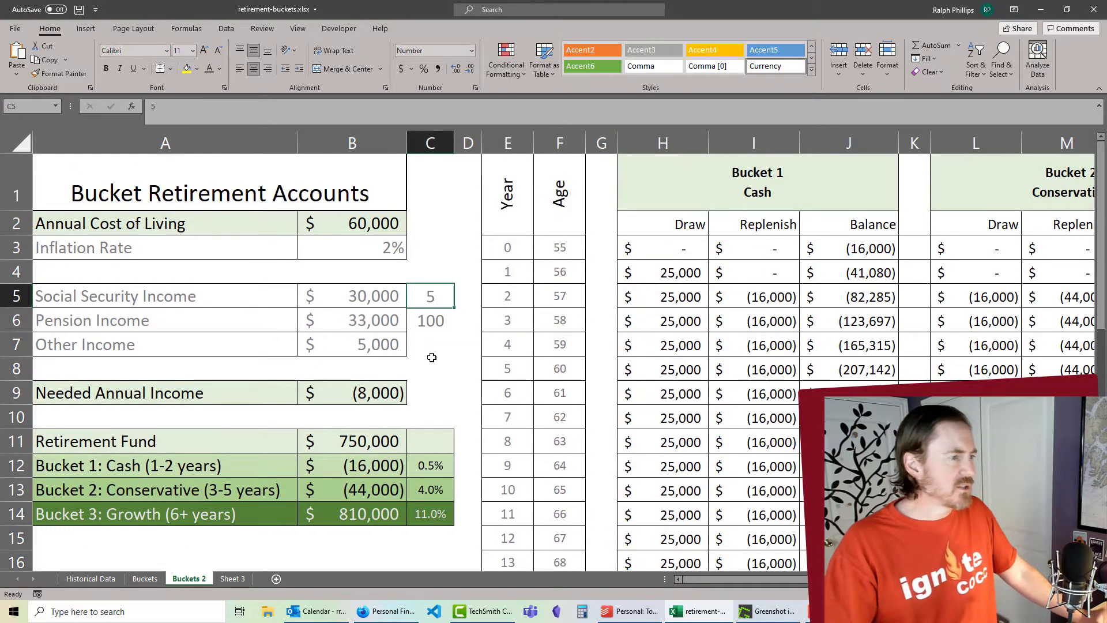
text(67)
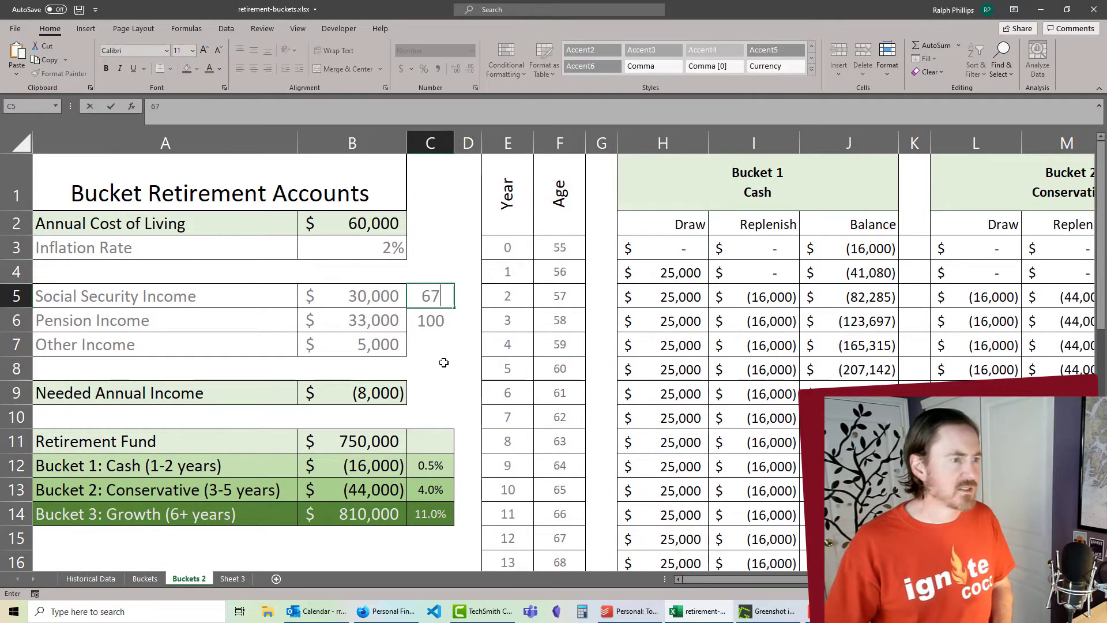
key(Return)
text(65)
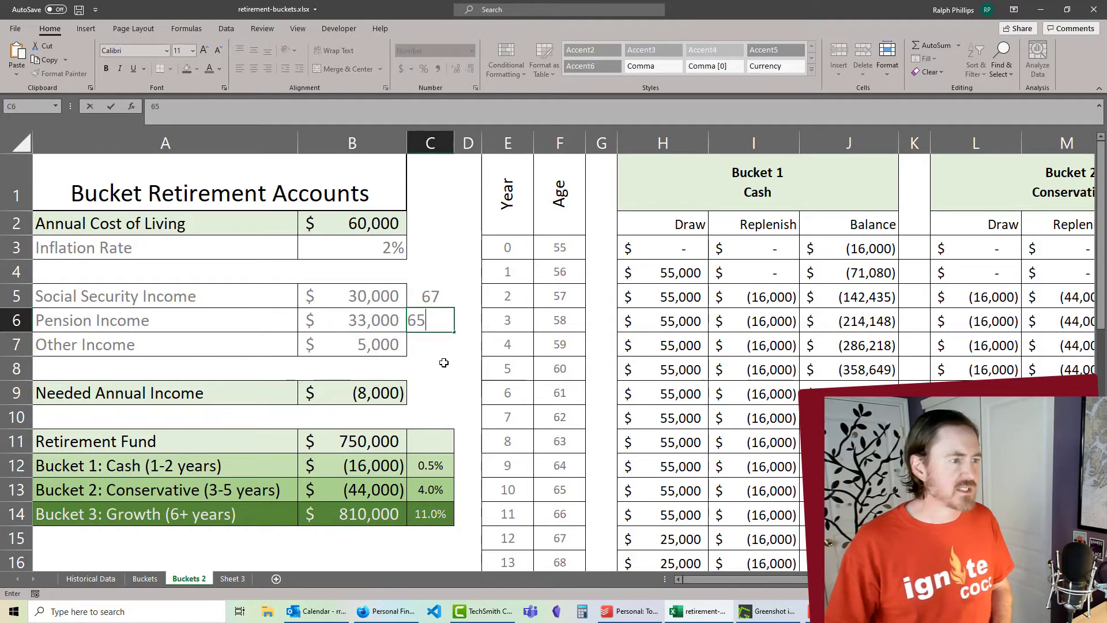
key(Return)
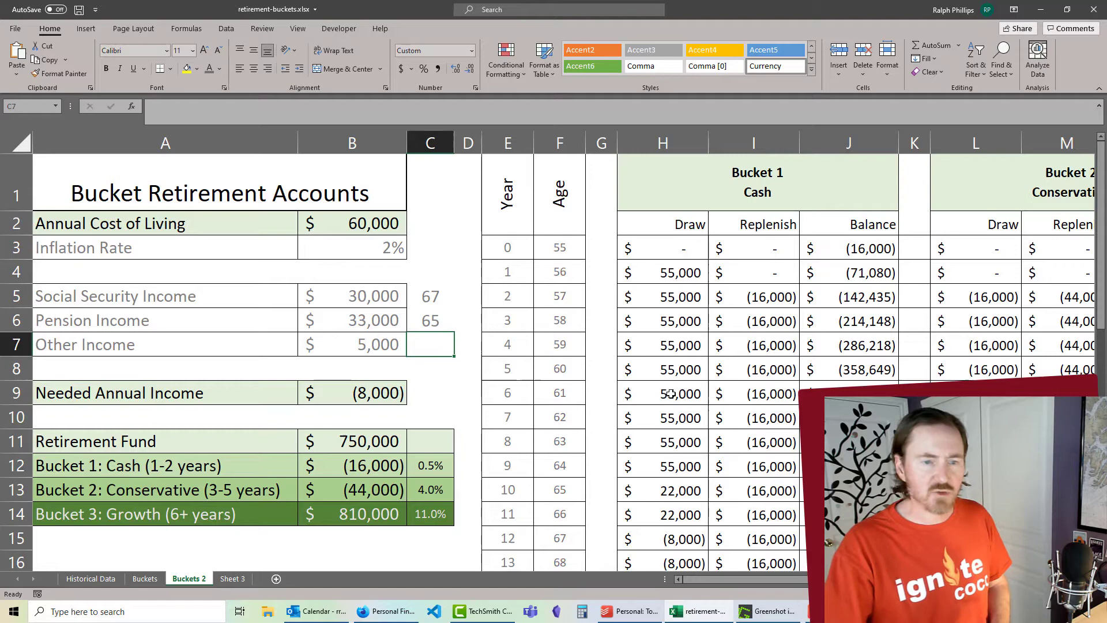
scroll(681, 405, down, 2)
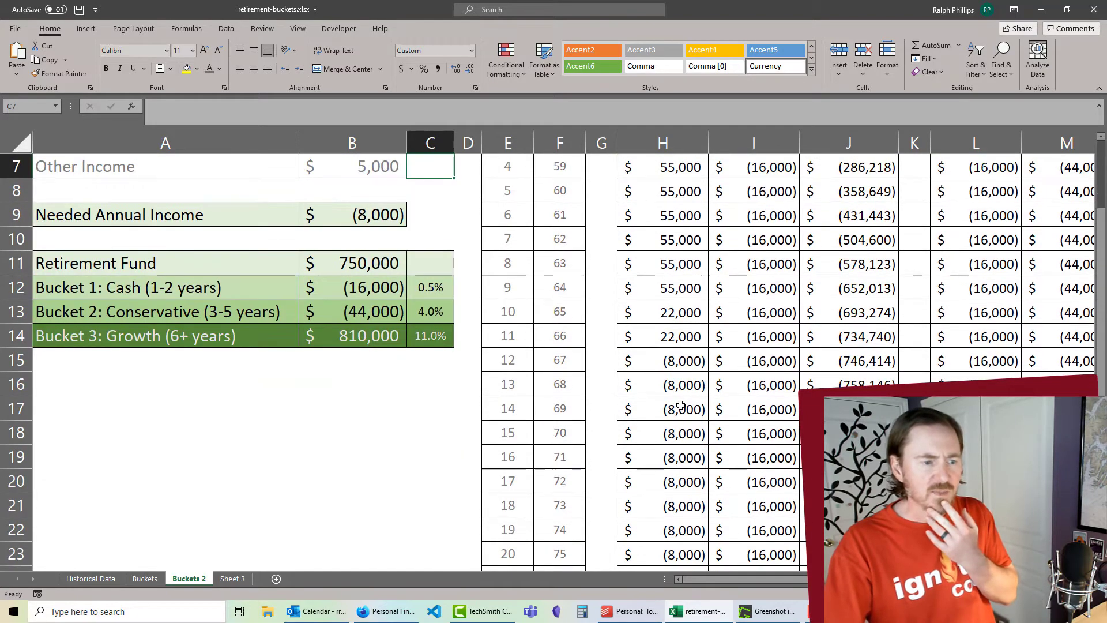
scroll(685, 406, up, 2)
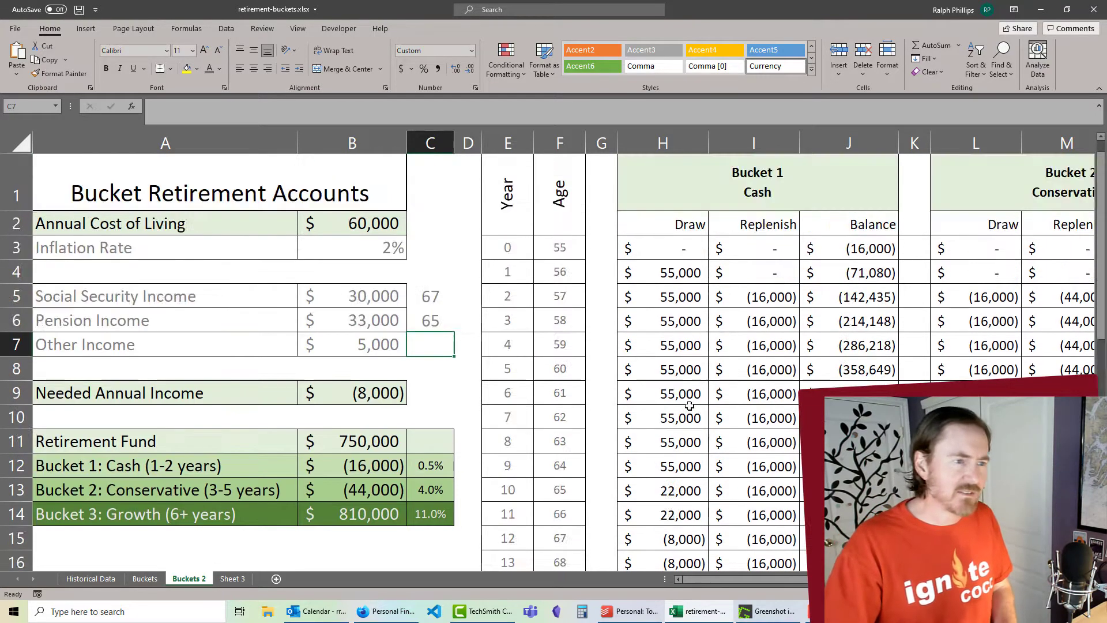
double_click(654, 273)
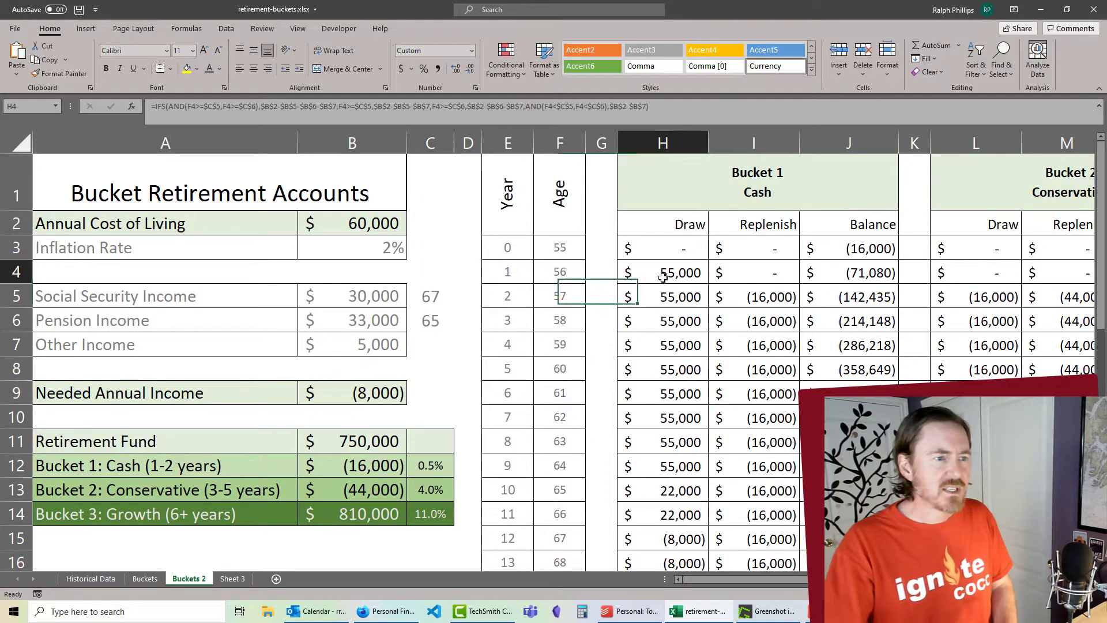
click(627, 274)
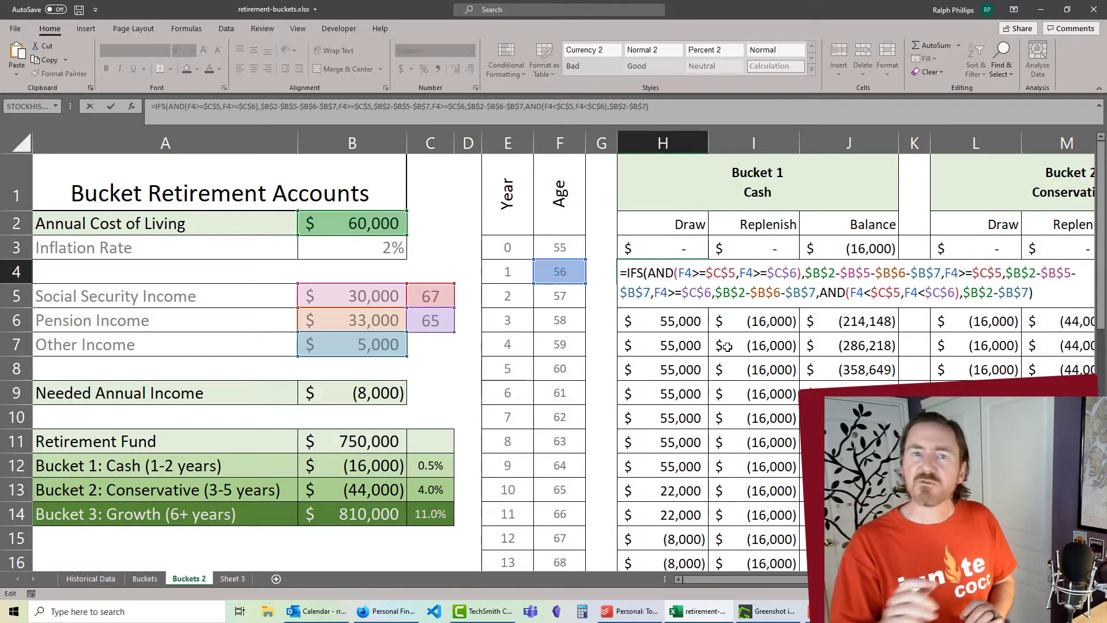
text(max()
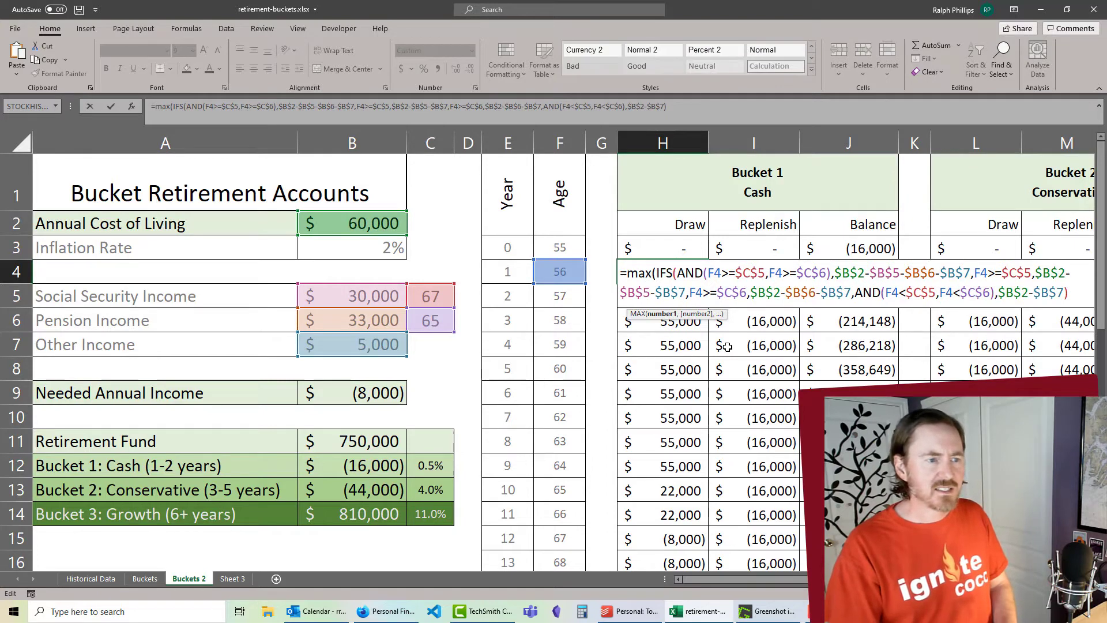
text(12)
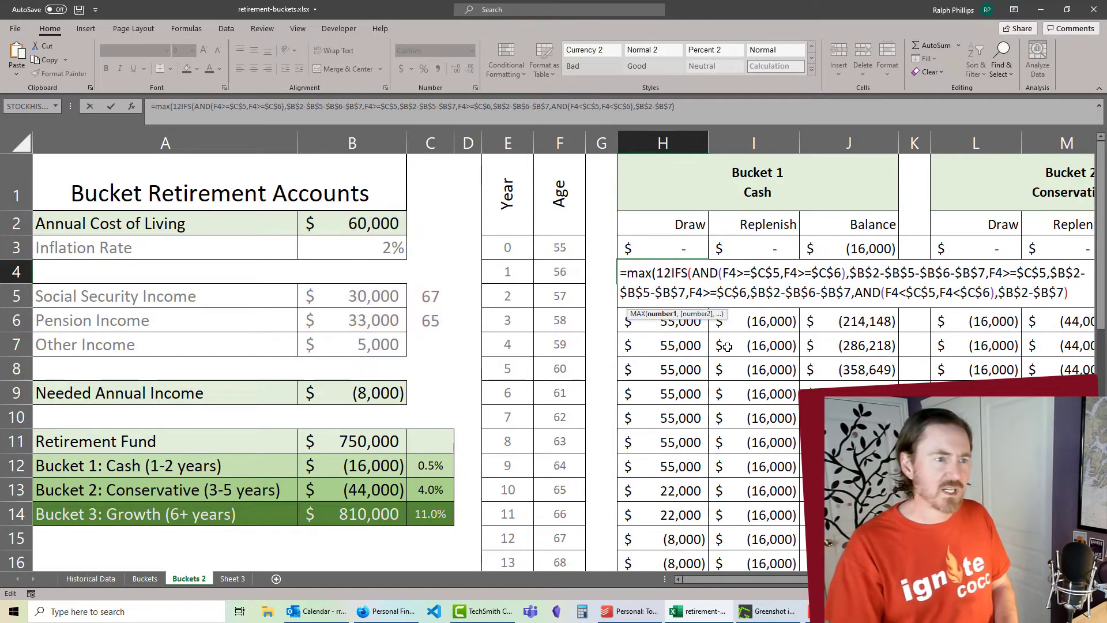
text(000,)
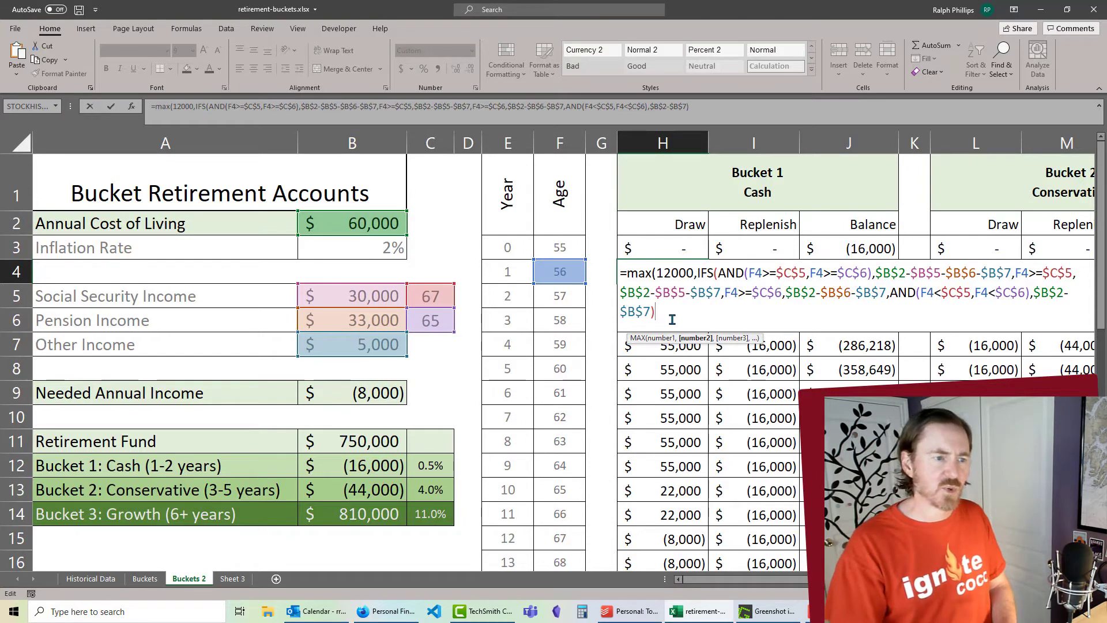
key(Return)
click(673, 275)
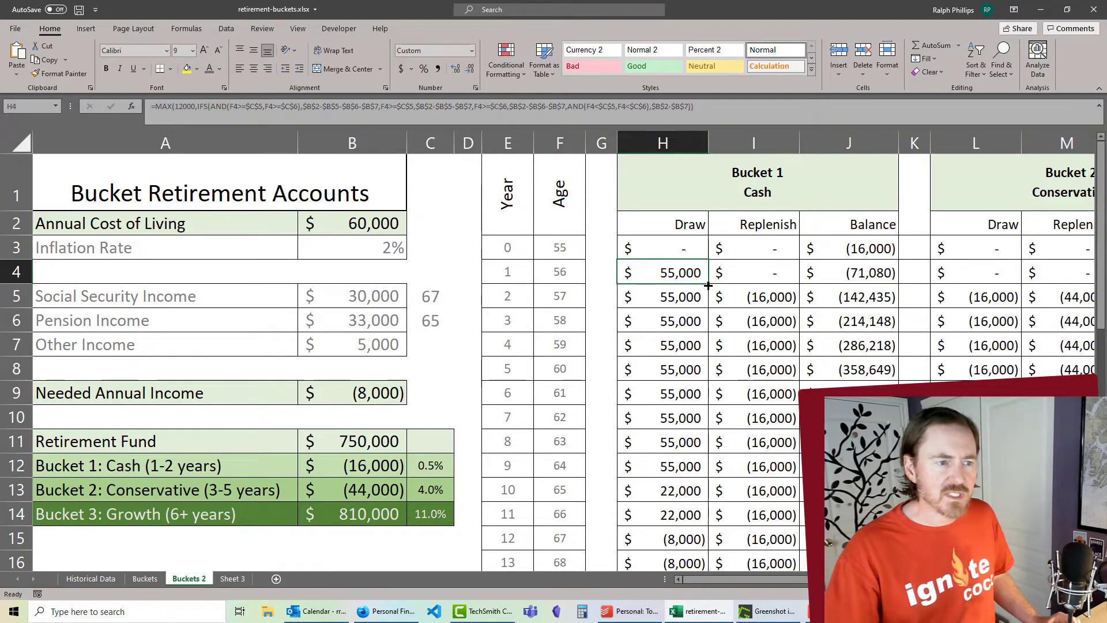
drag(708, 285, 714, 541)
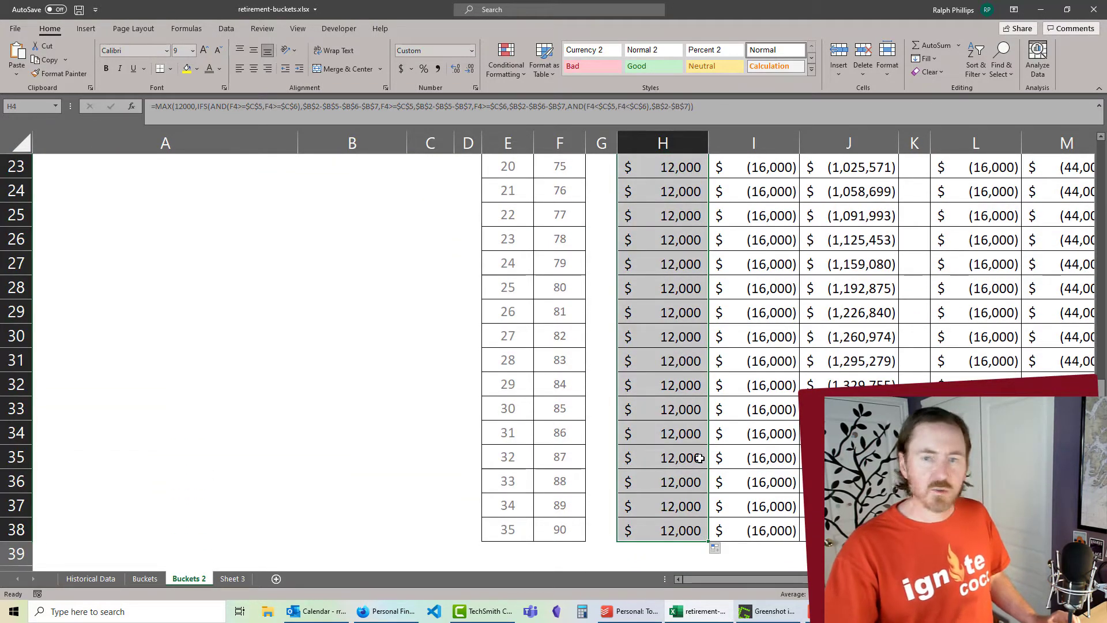
scroll(699, 457, up, 7)
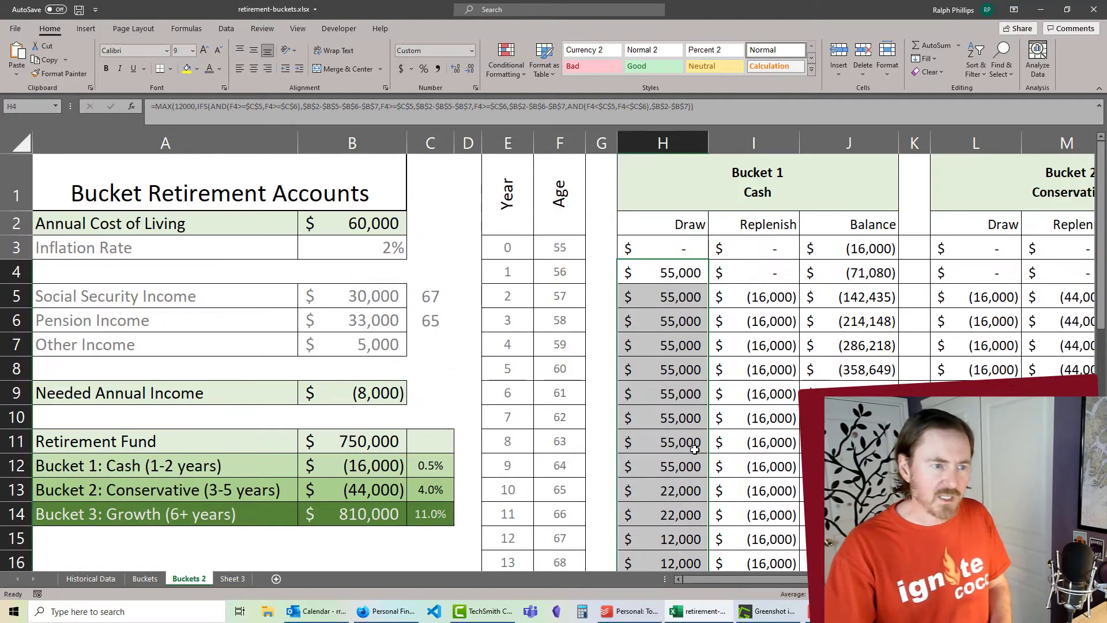
click(669, 317)
drag(674, 280, 676, 453)
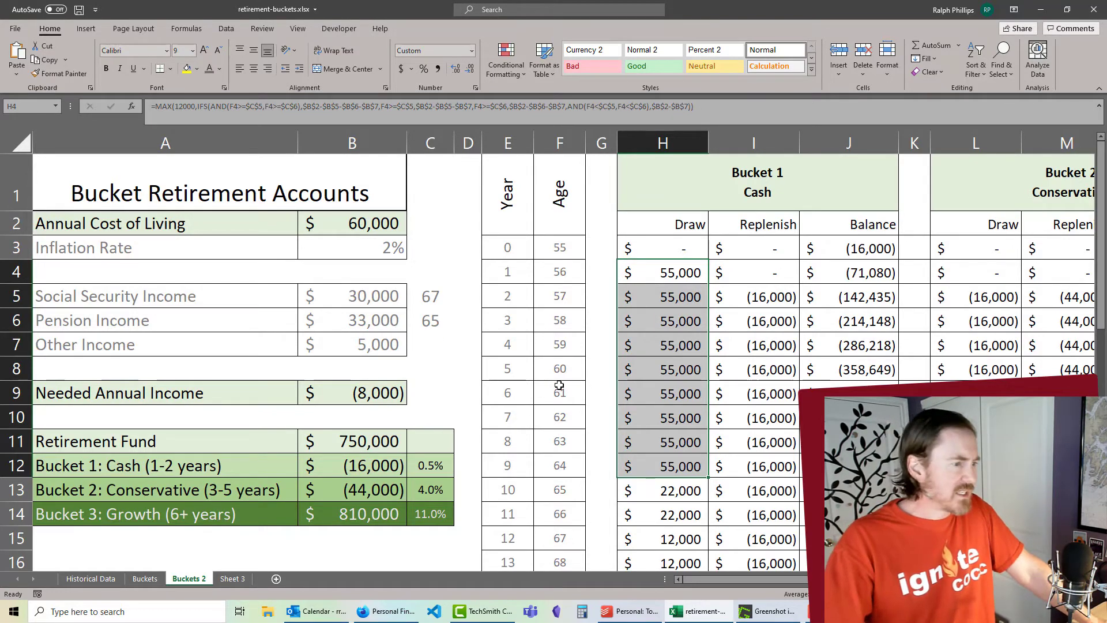
Step: Base the Bucket 1 cash amount on living costs with =B2*2, giving 120,000
scroll(559, 385, down, 1)
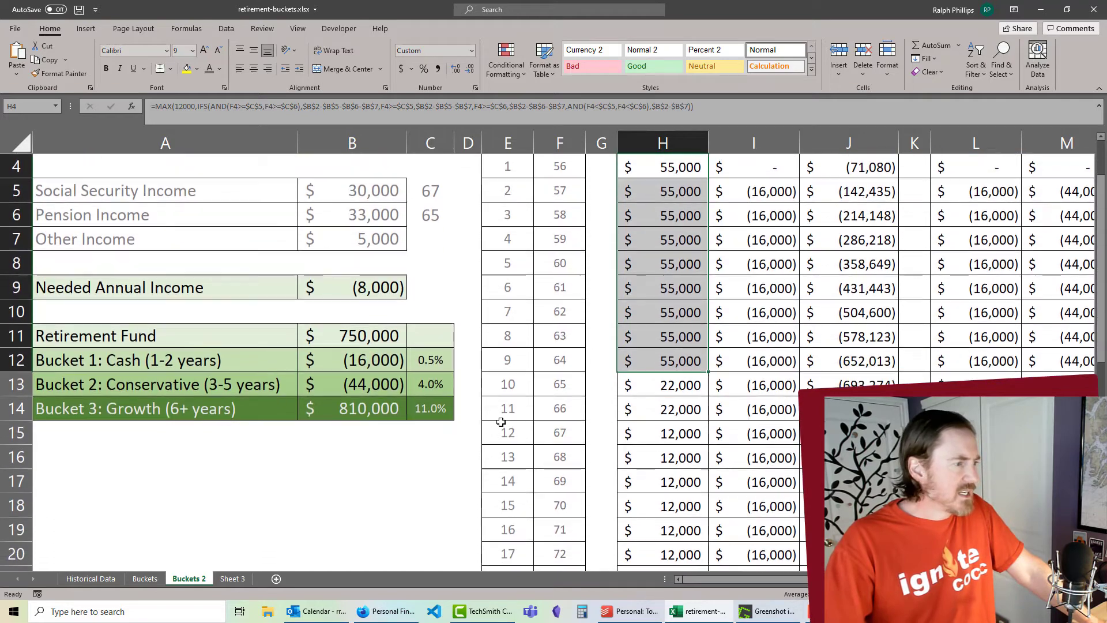
click(374, 357)
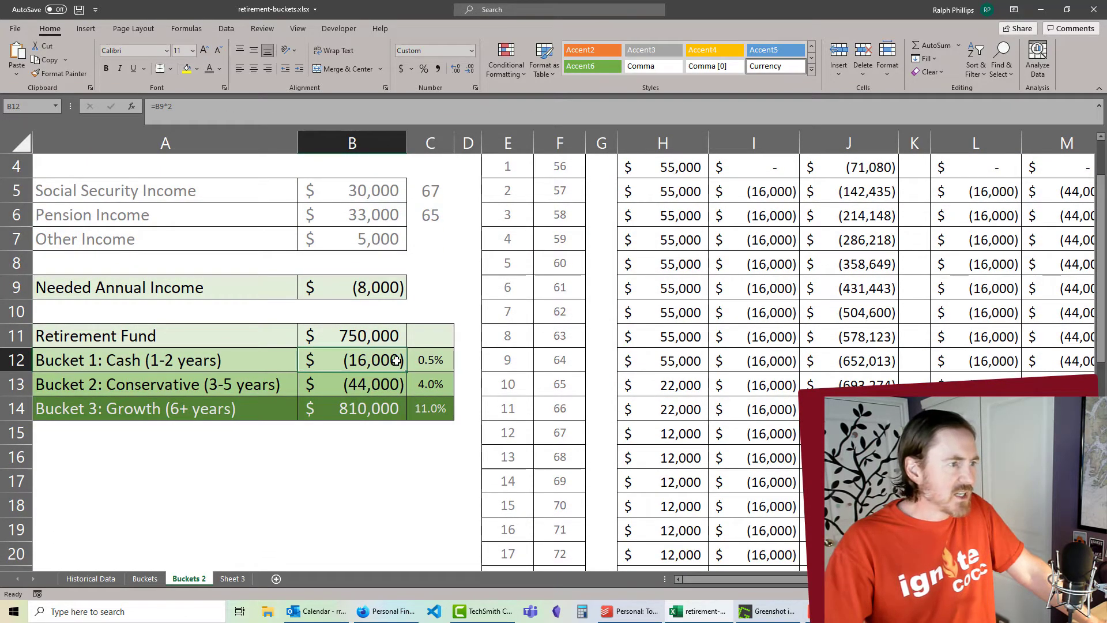
scroll(396, 361, up, 1)
double_click(350, 466)
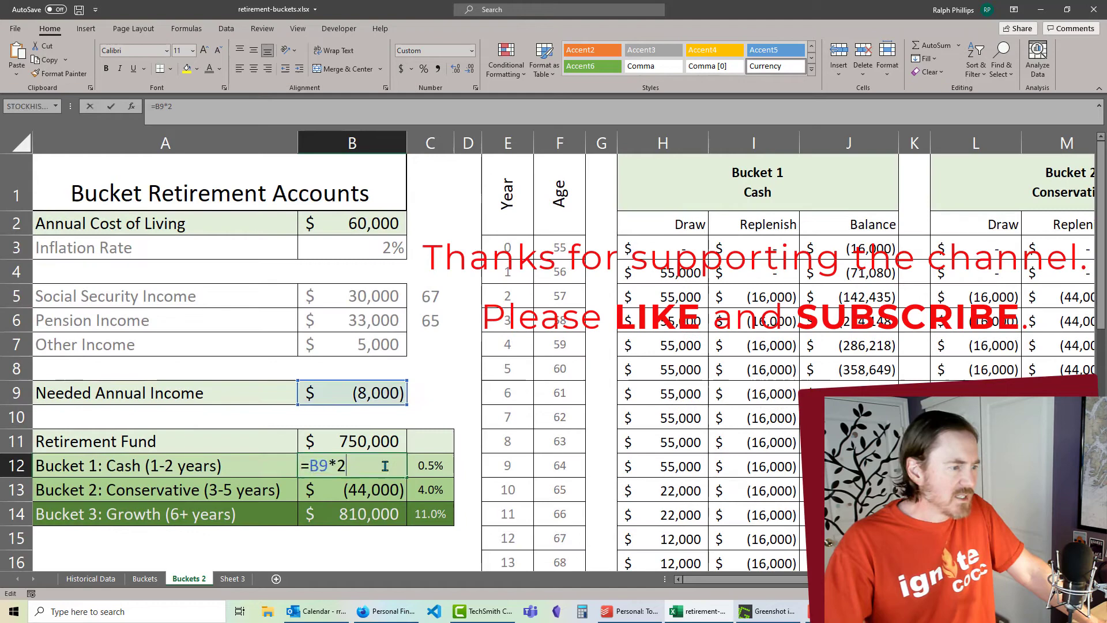
drag(310, 466, 329, 466)
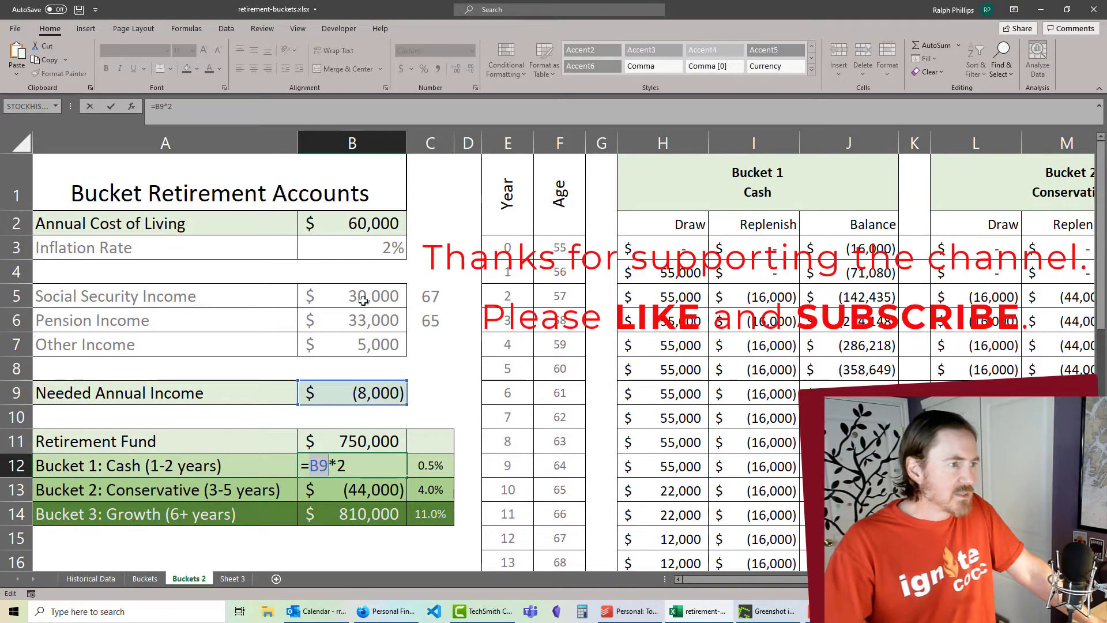
click(365, 227)
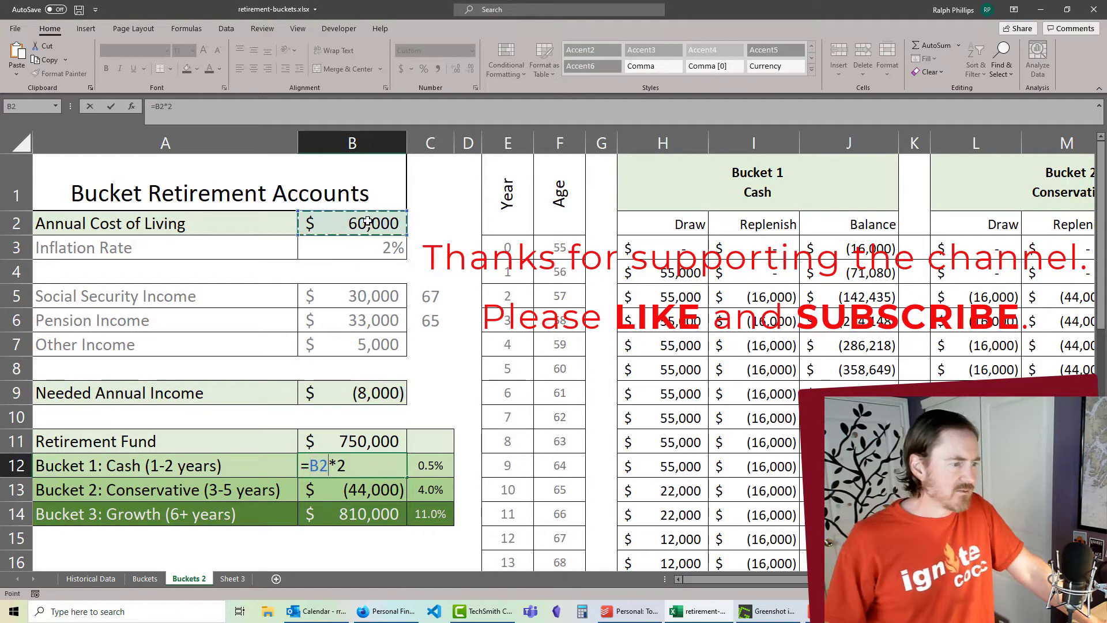
key(Return)
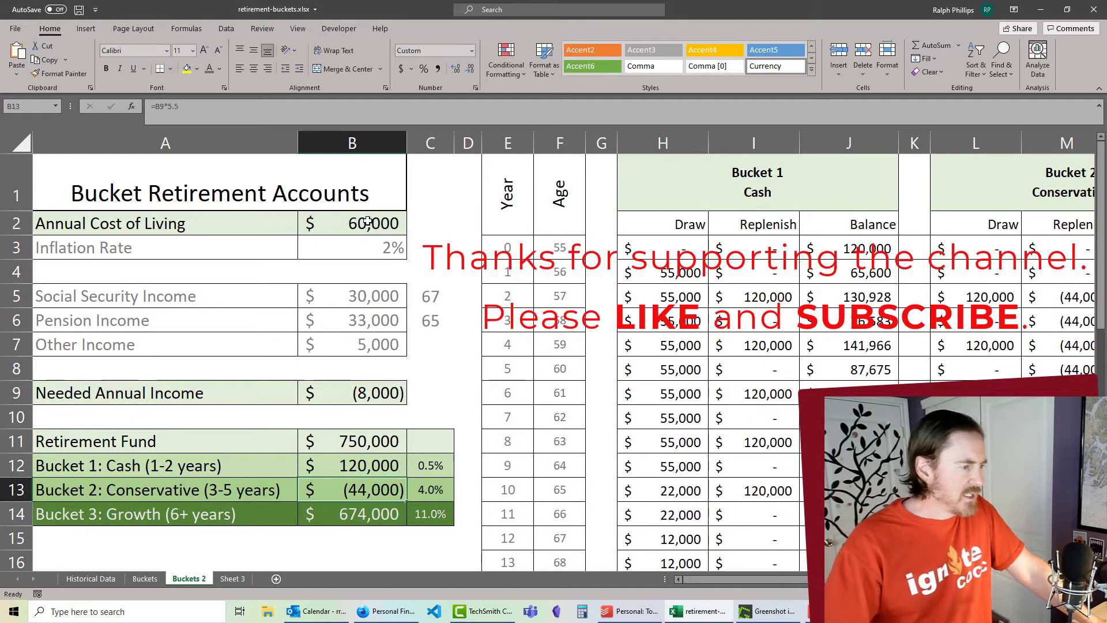
Step: Change the Bucket 2 amount to =B2*3.5, giving 210,000
double_click(352, 488)
drag(309, 489, 329, 489)
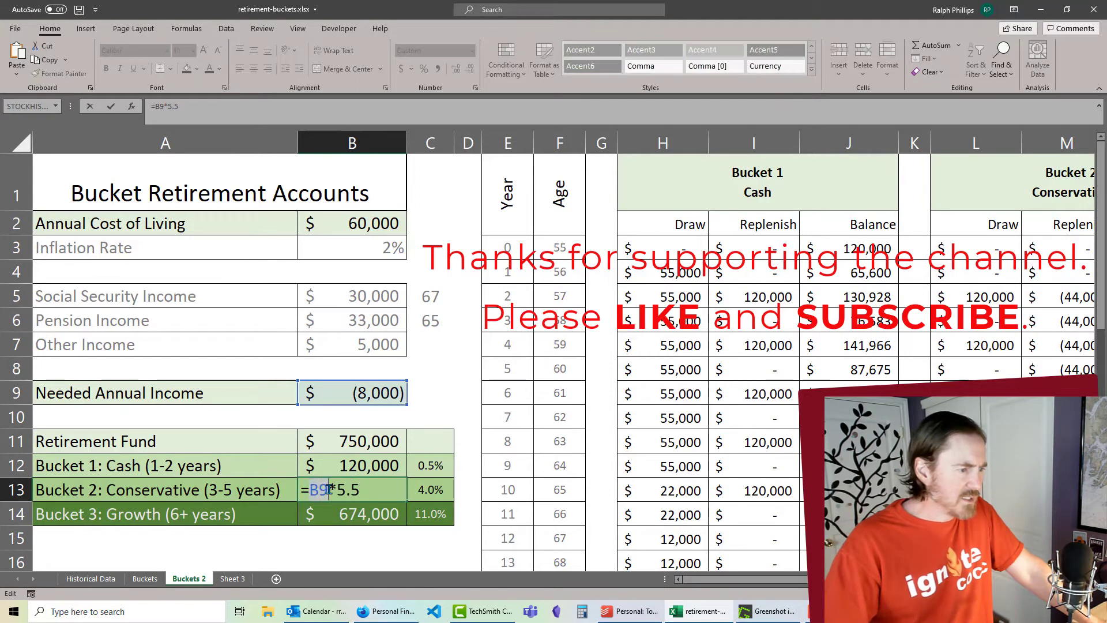
click(350, 225)
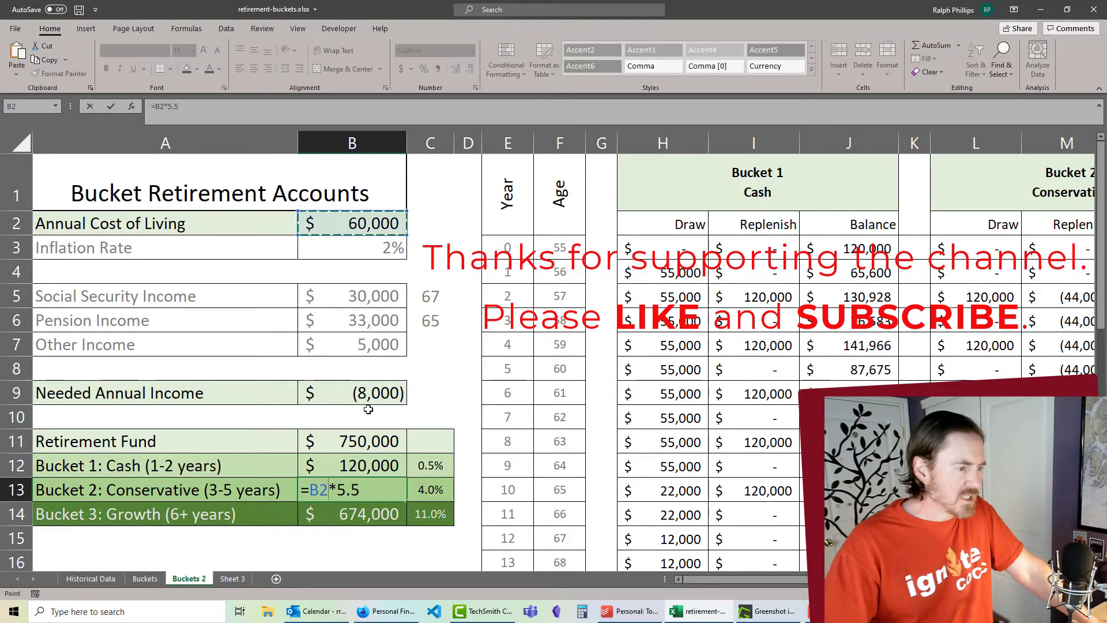
click(357, 490)
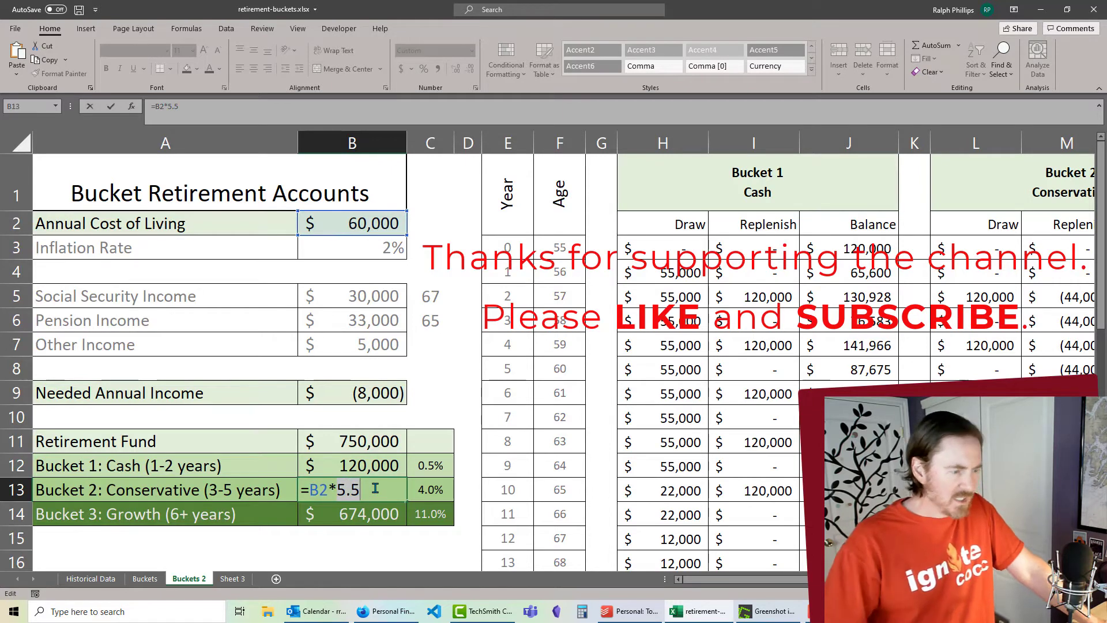
text(3.5)
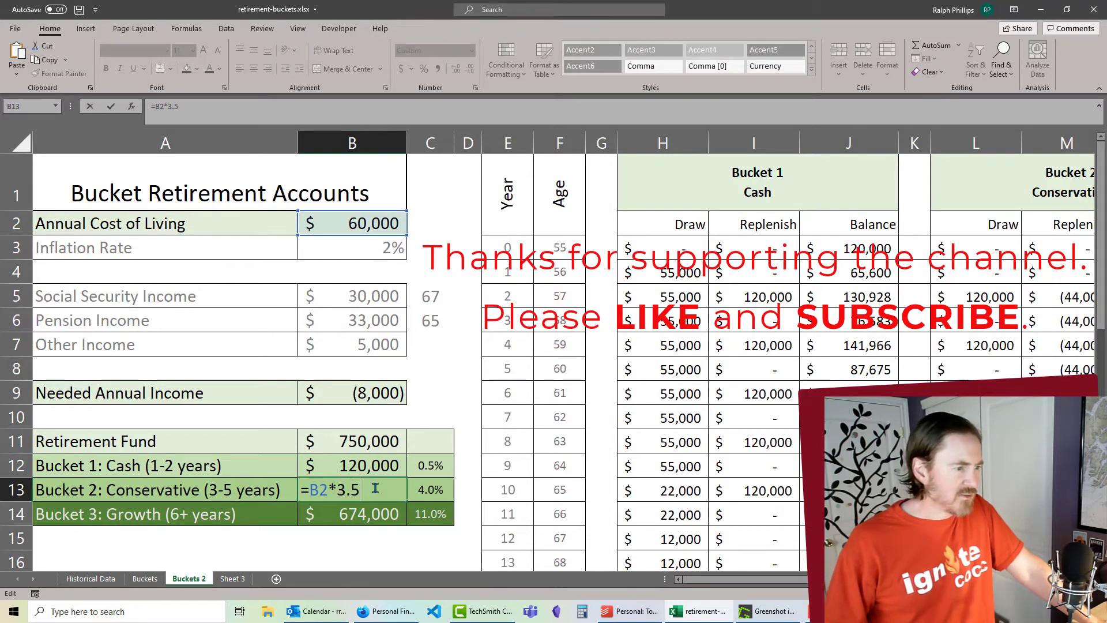
key(Return)
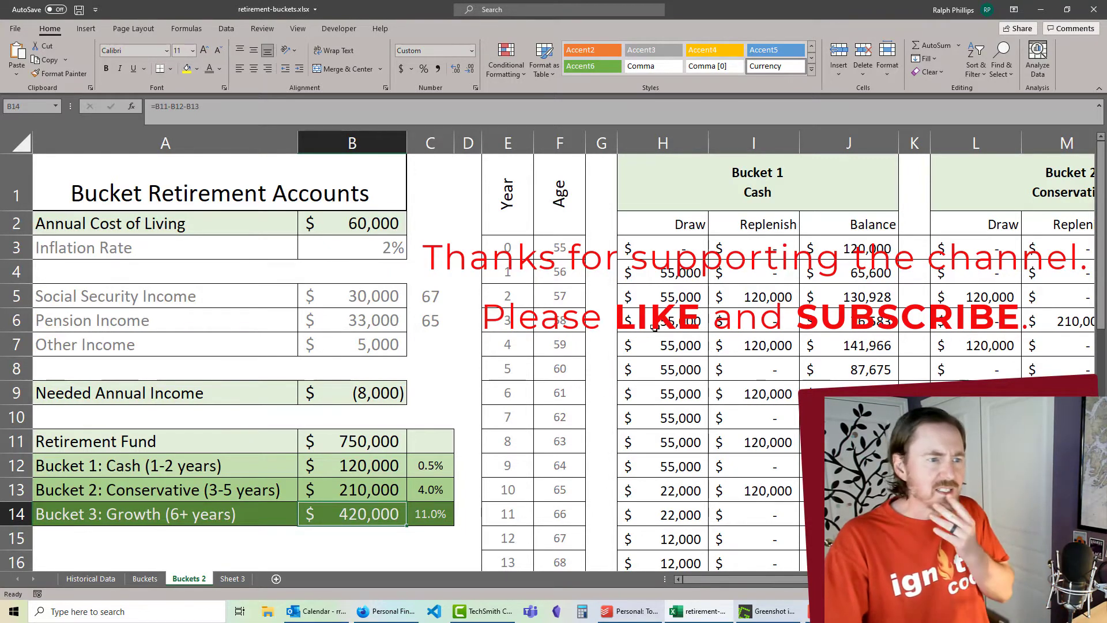
Step: Change J4 to =J3+(J3*($C$12-$B$3))-H4+I4 and fill it down the Balance column
click(664, 277)
key(shift+Down)
key(shift+Down)
key(shift+Down)
key(shift+Down)
key(shift+Down)
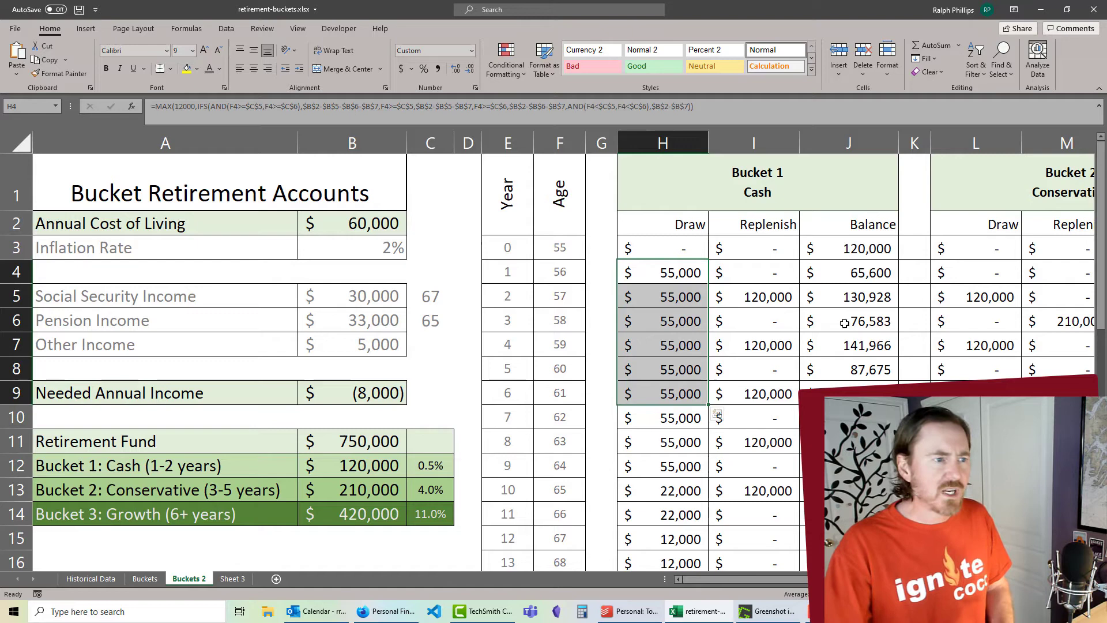
double_click(866, 273)
click(875, 274)
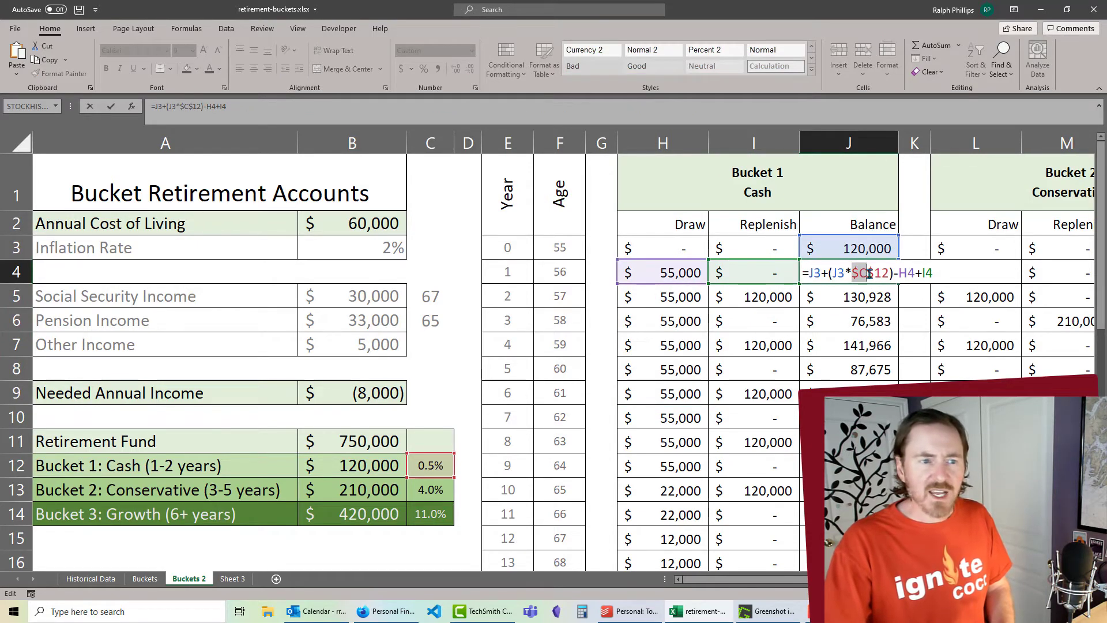
drag(852, 273, 891, 276)
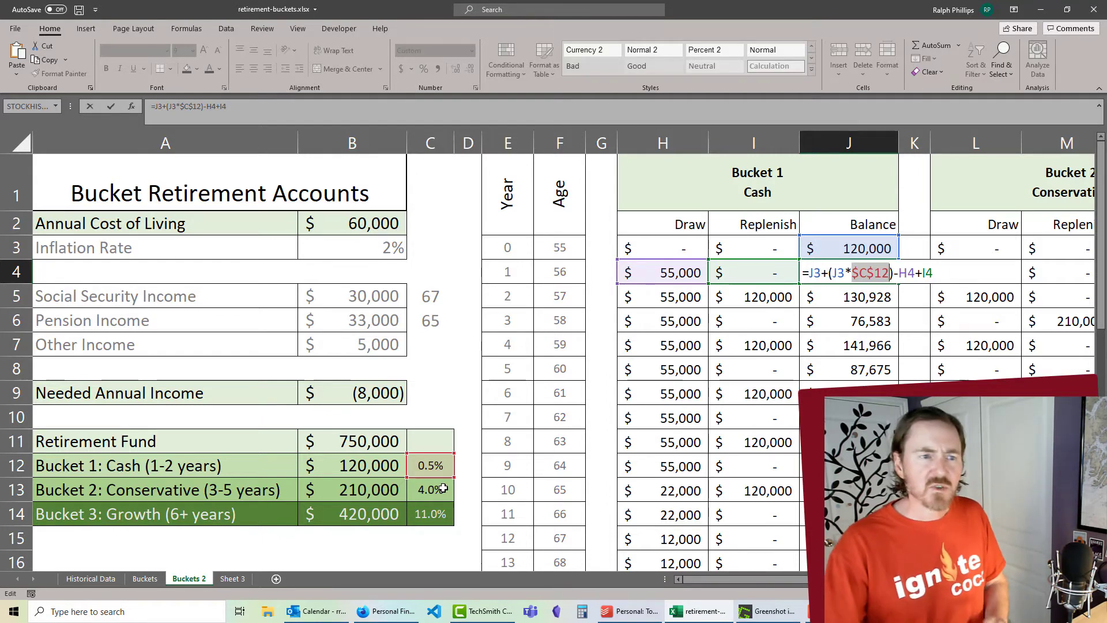
click(853, 272)
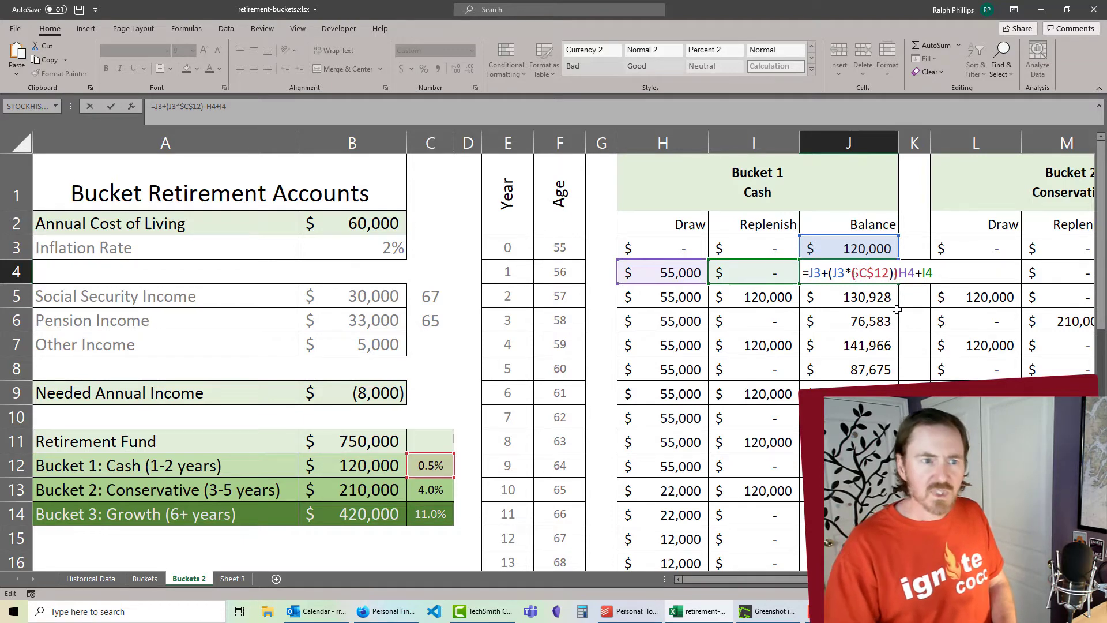
text(()
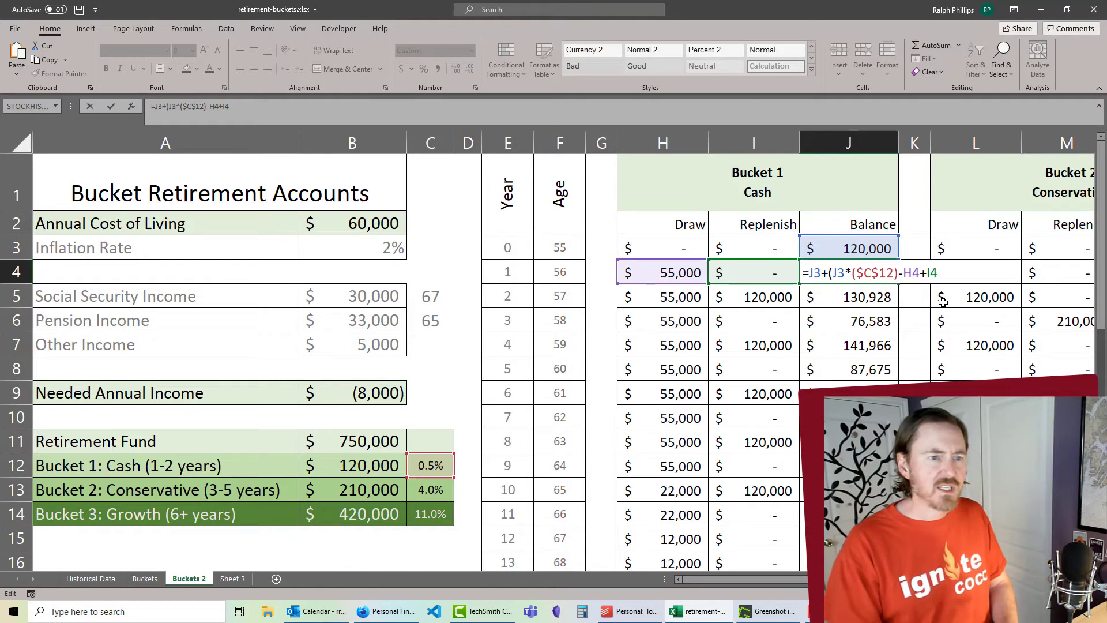
text(-)
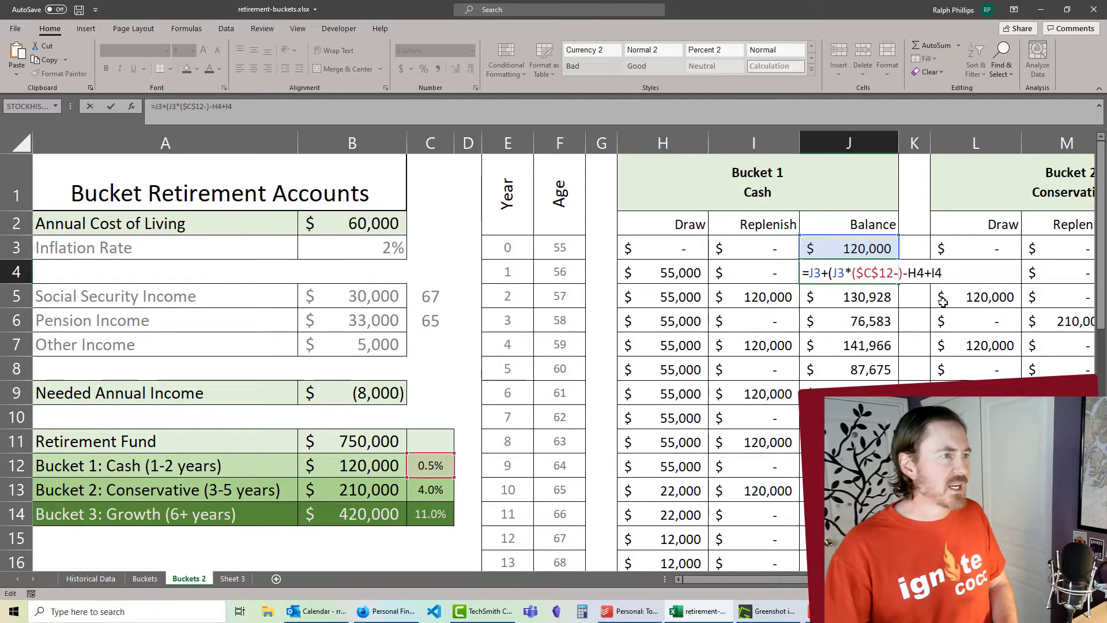
click(386, 247)
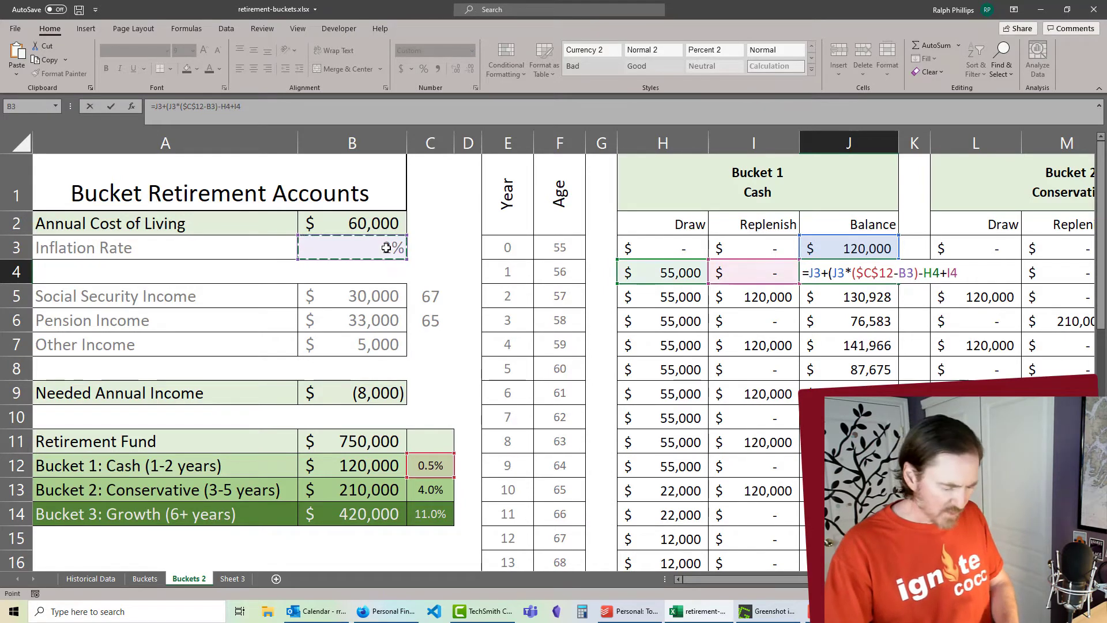
key(F4)
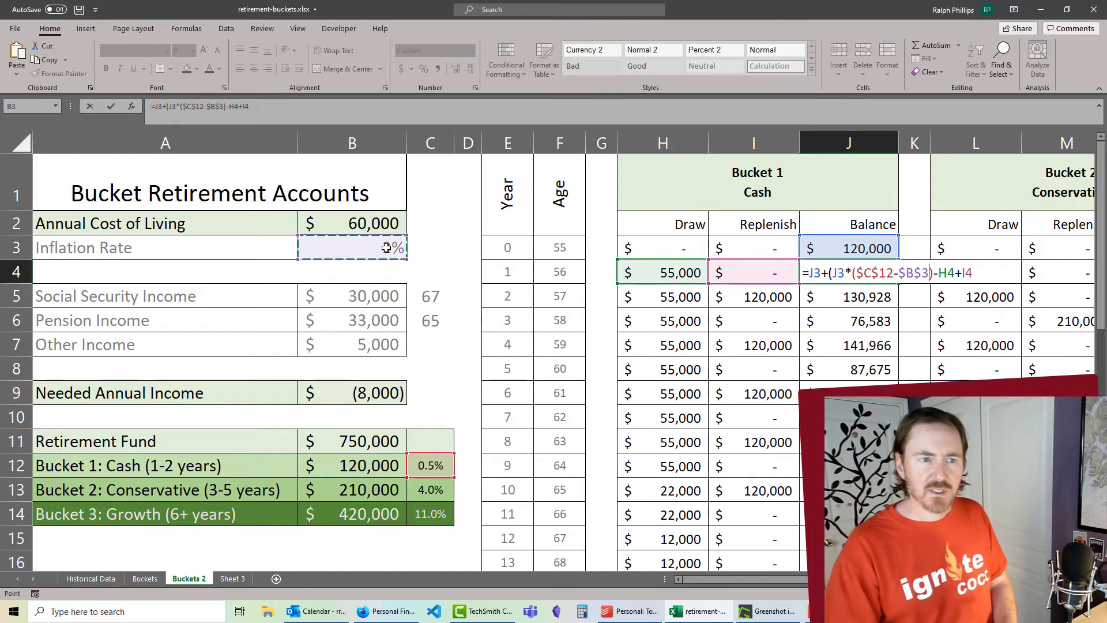
text())
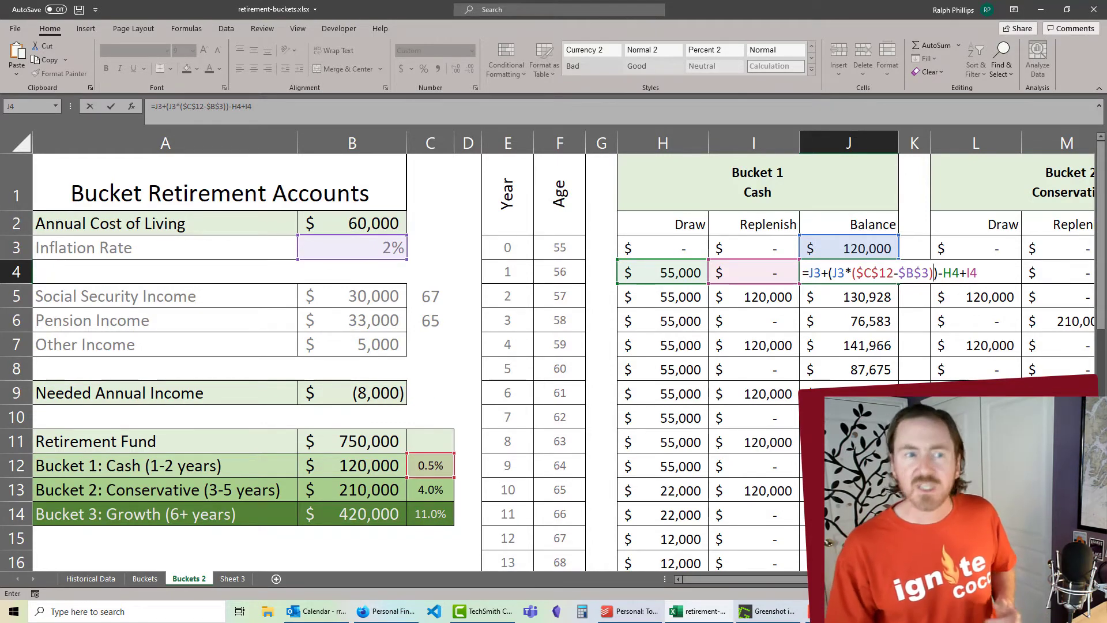
key(Return)
click(870, 272)
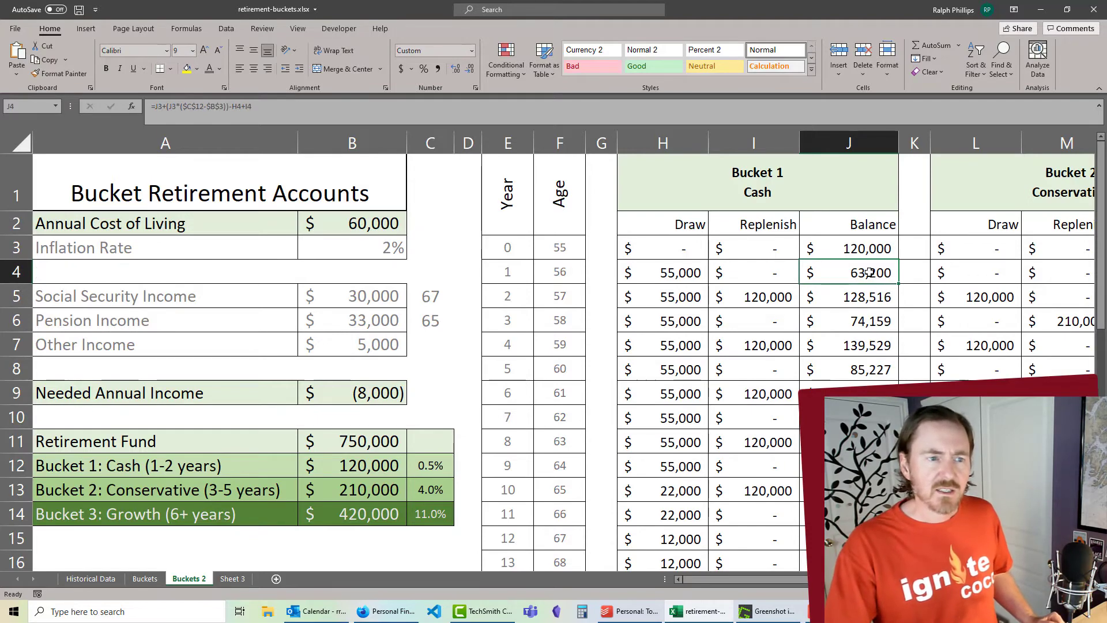
drag(898, 282, 898, 513)
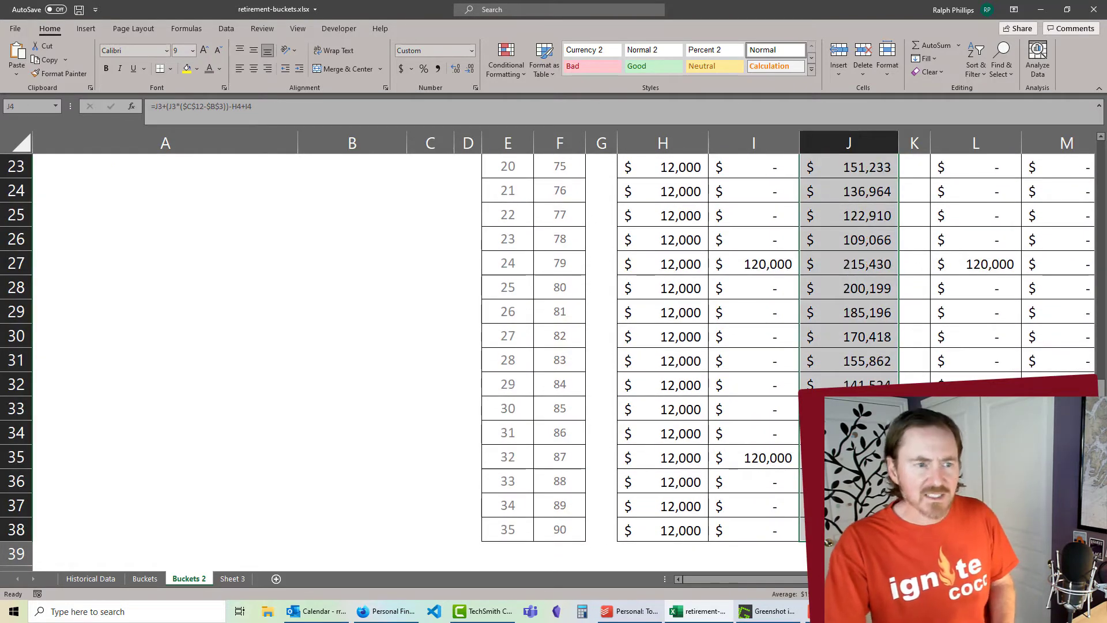
Step: Review the Bucket 3 draw amounts in the table
scroll(553, 346, up, 8)
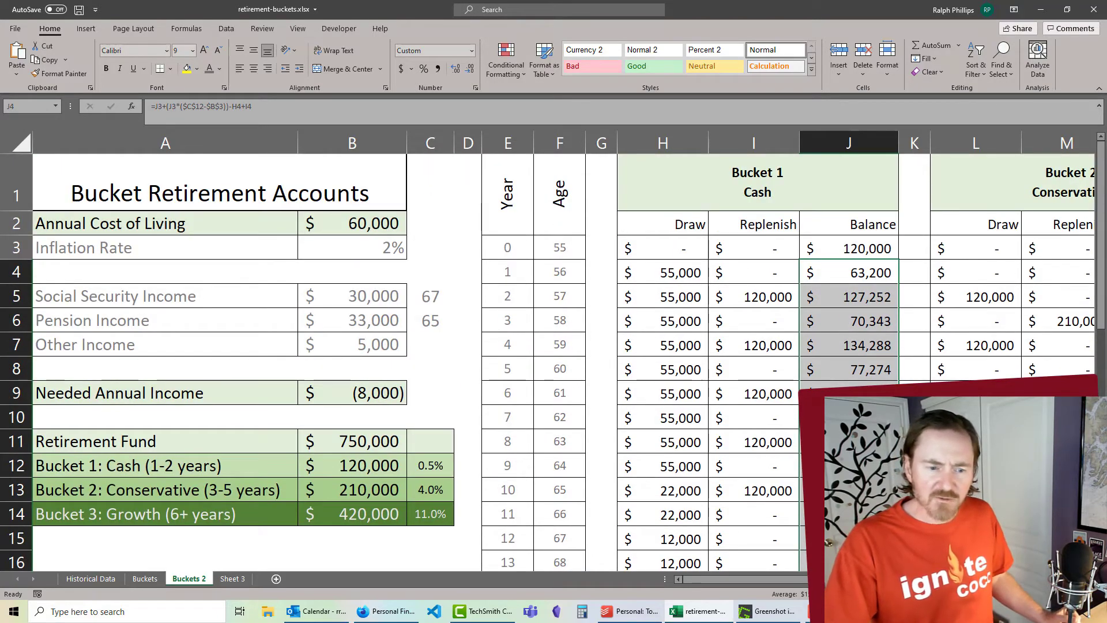
scroll(553, 346, down, 4)
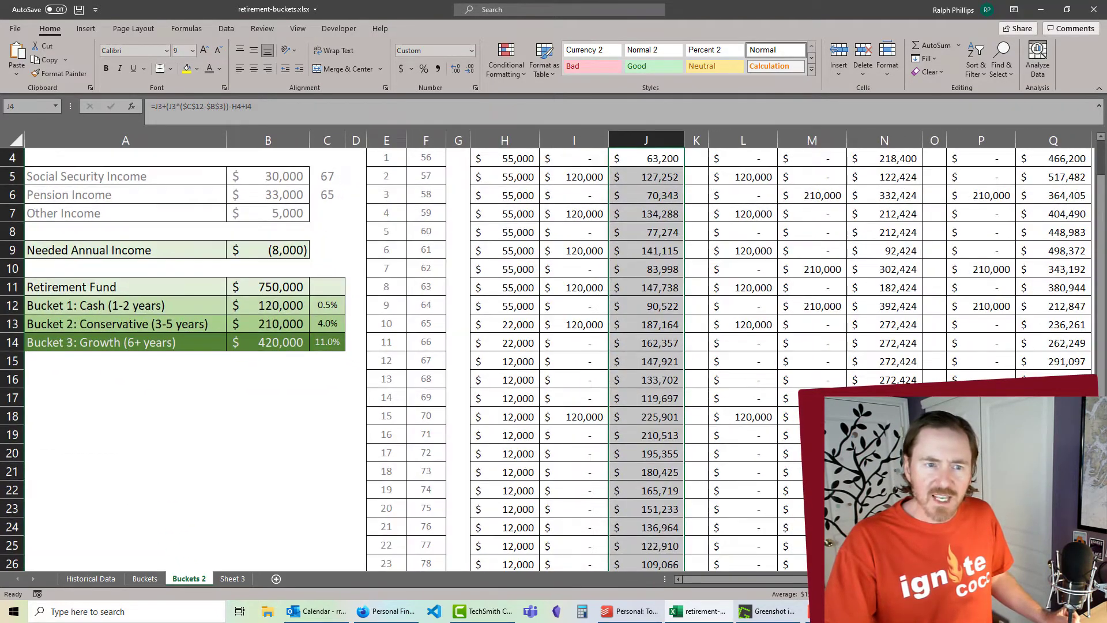
scroll(554, 357, up, 1)
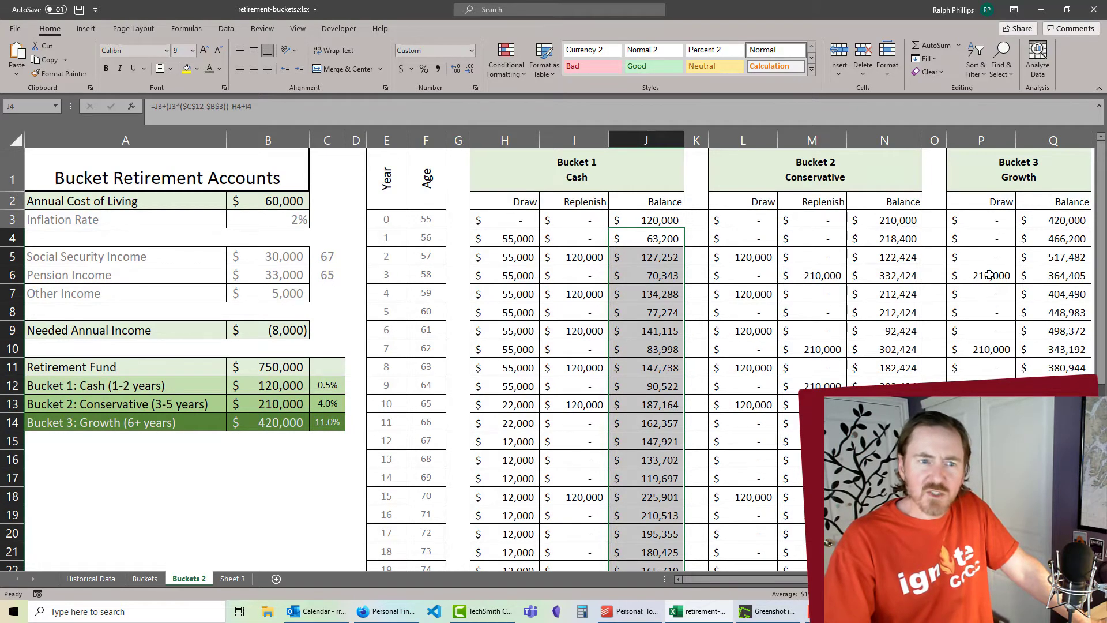
drag(989, 277, 985, 404)
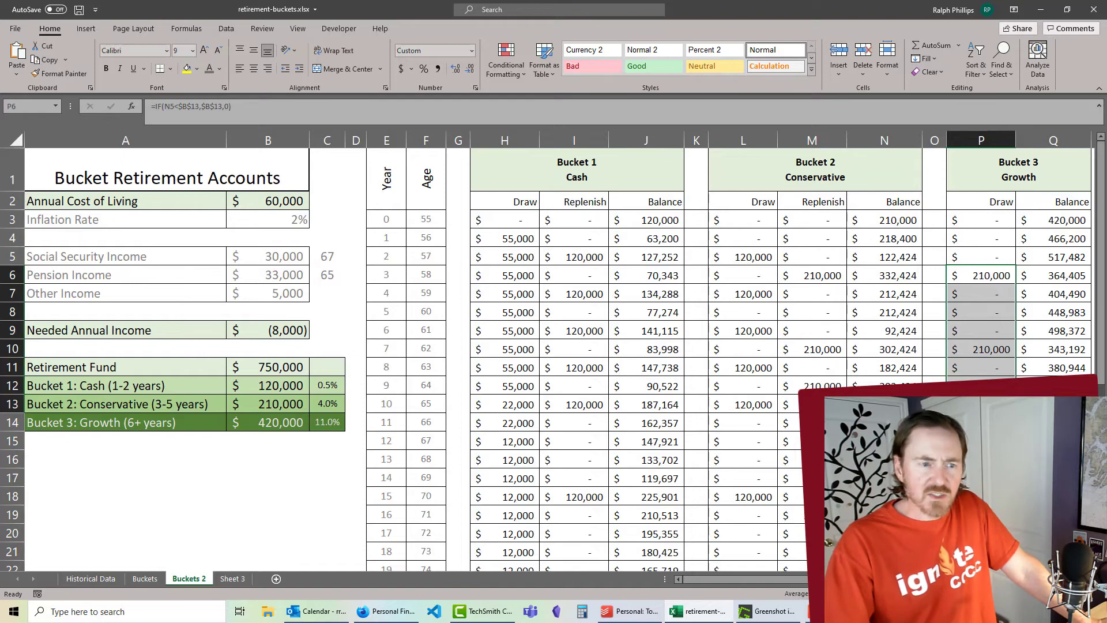
scroll(634, 346, down, 4)
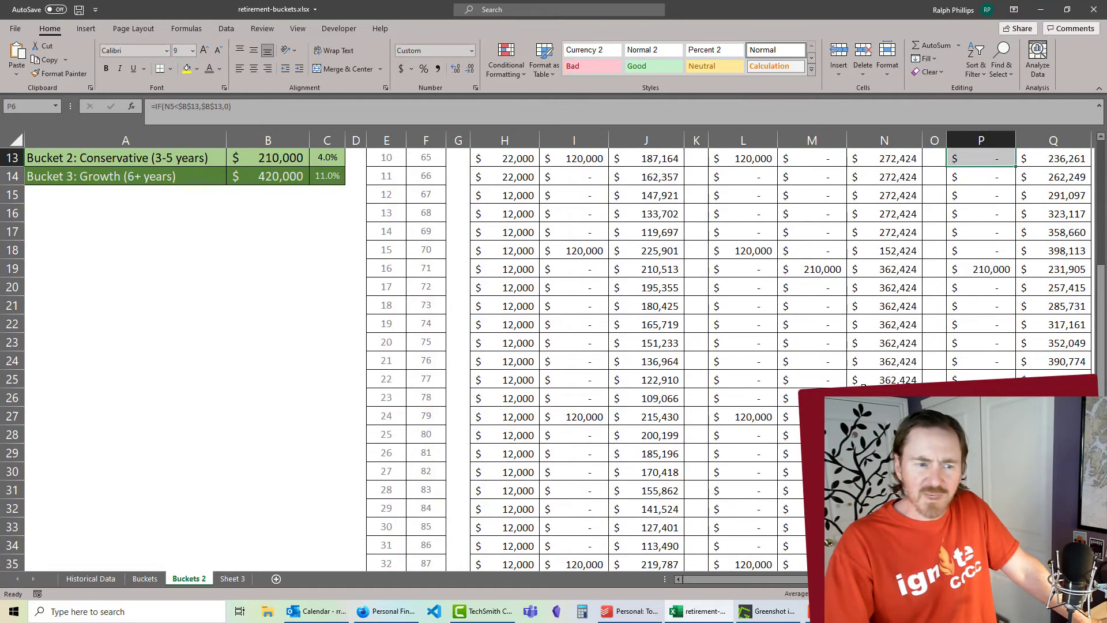
scroll(862, 385, down, 2)
scroll(887, 259, up, 6)
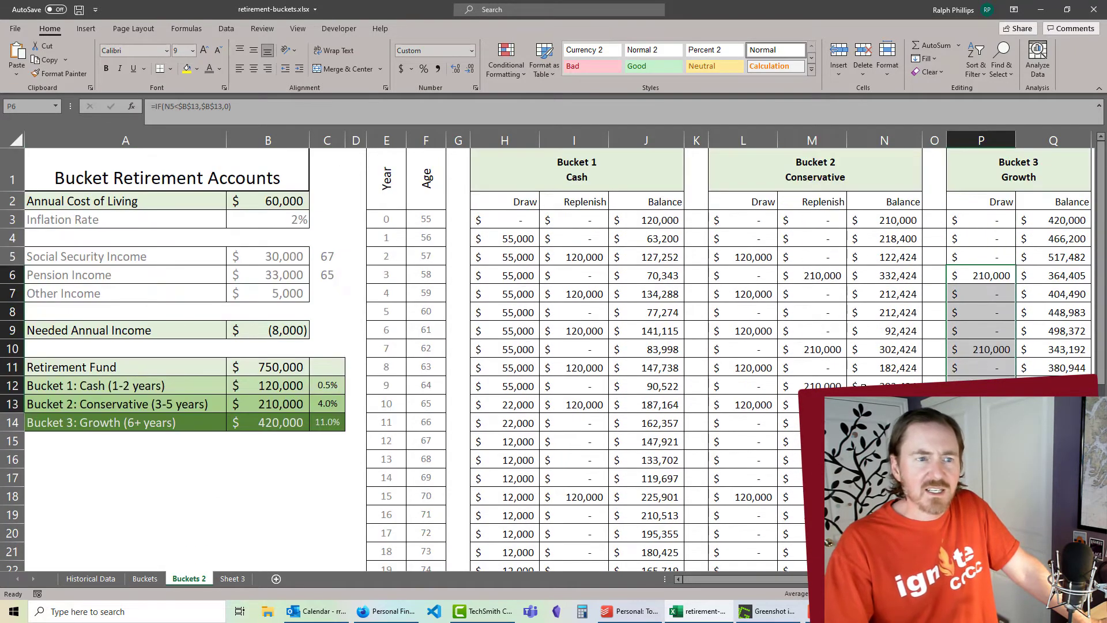
Step: Commit N4's =N3+(N3*$C$13)-L4+M4 and fill it down column N
double_click(895, 243)
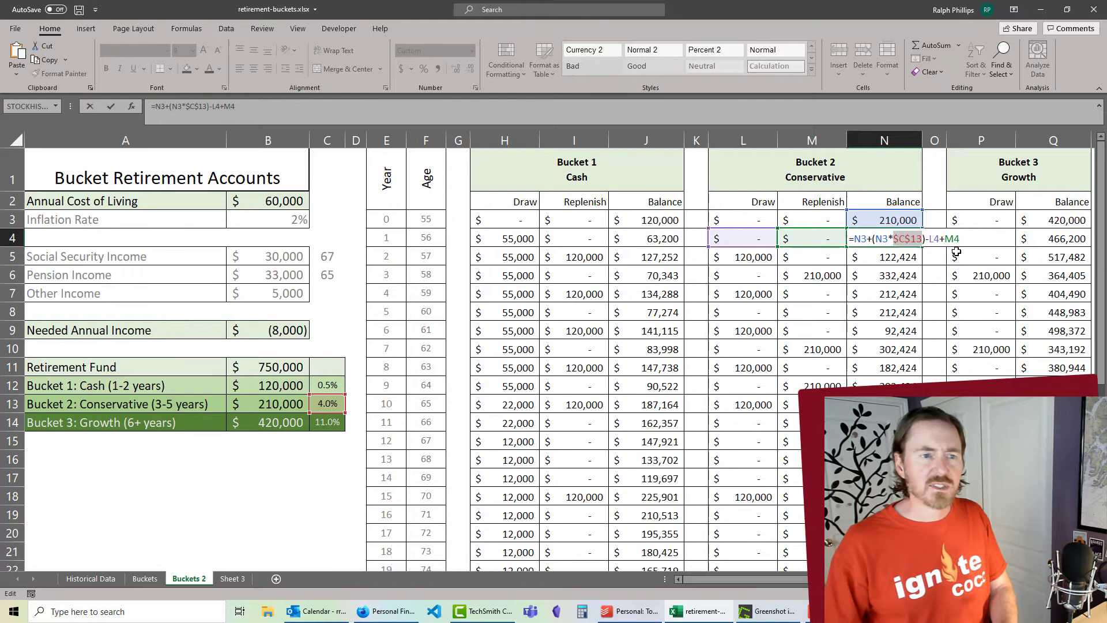
key(Return)
click(905, 241)
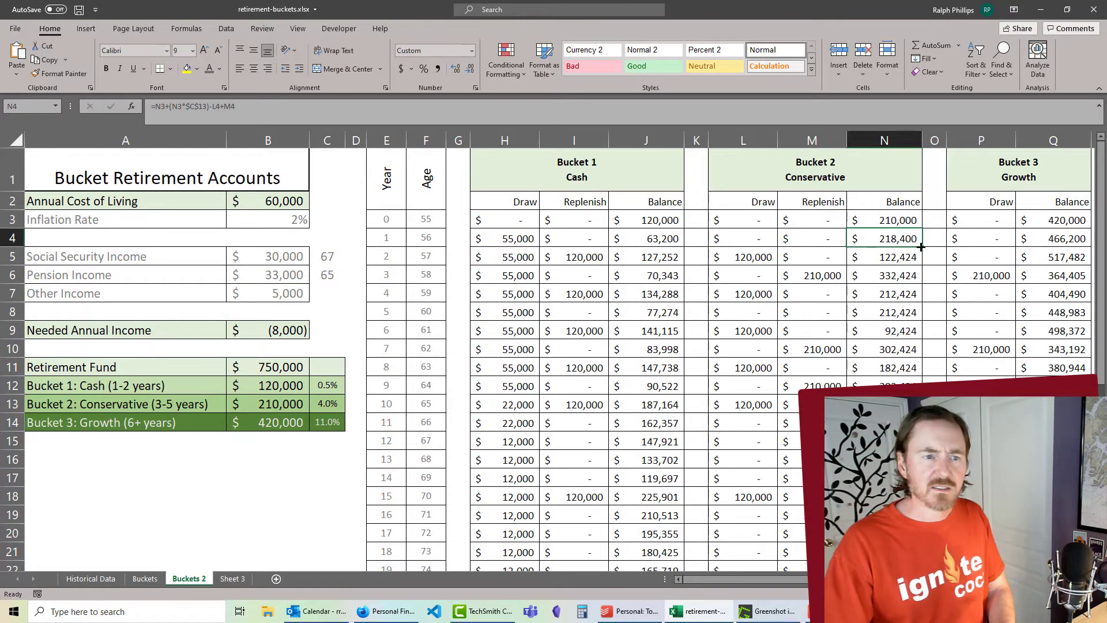
mouse_move(921, 246)
mouse_down()
mouse_move(899, 392)
mouse_move(899, 568)
mouse_up()
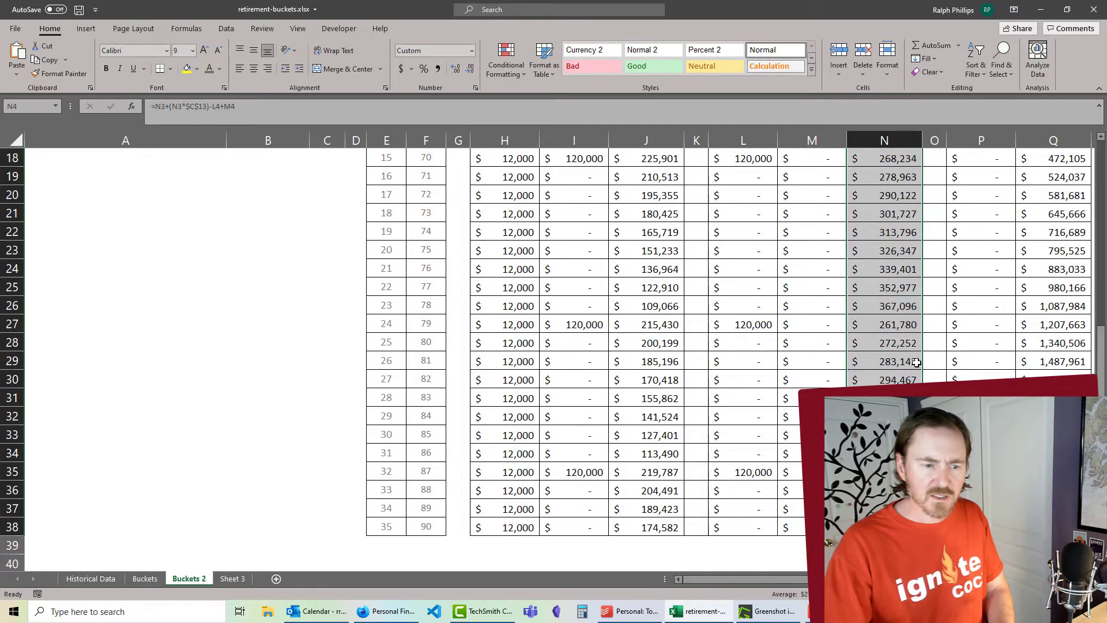
scroll(917, 371, up, 6)
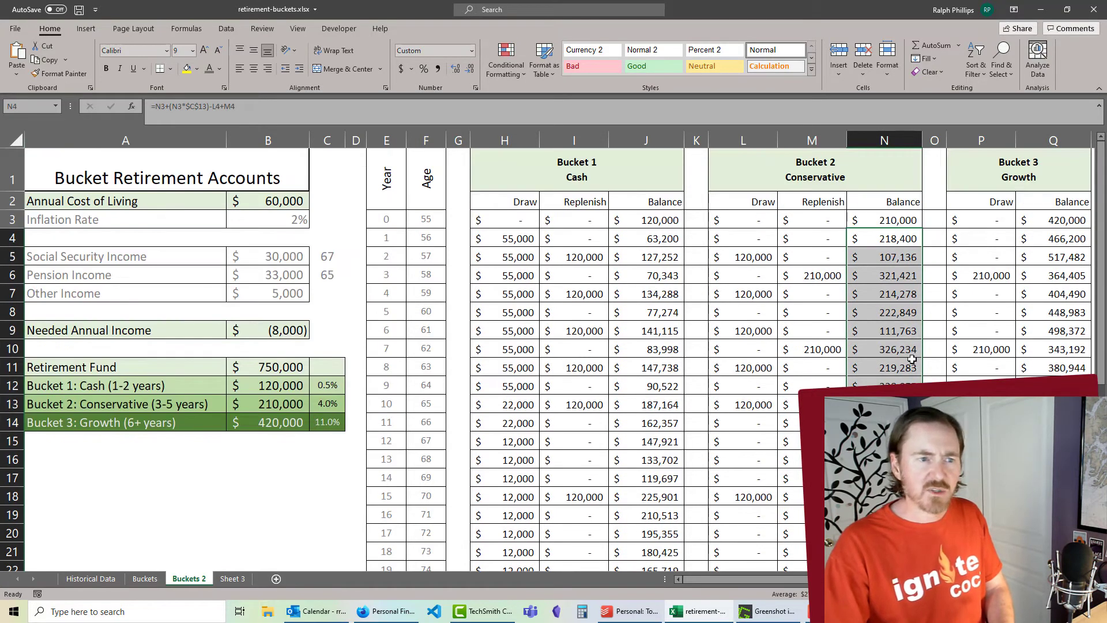
click(912, 360)
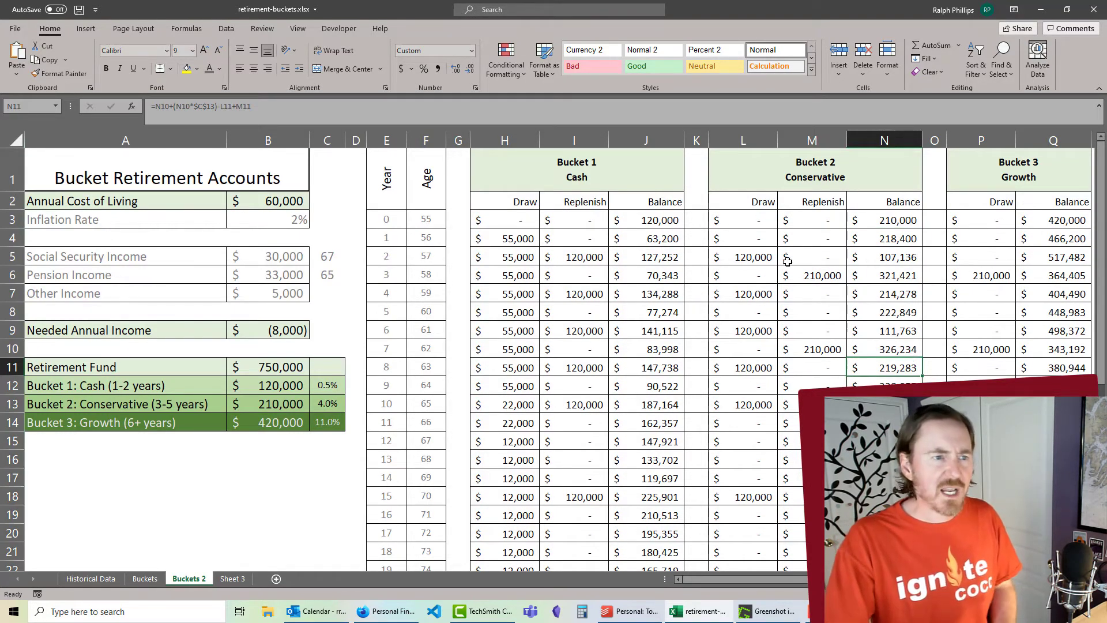
Step: Rewrite L4 as =IF(J3<H4*1.5,H4*1.5,0), replacing the fixed $B$12 amounts
double_click(755, 238)
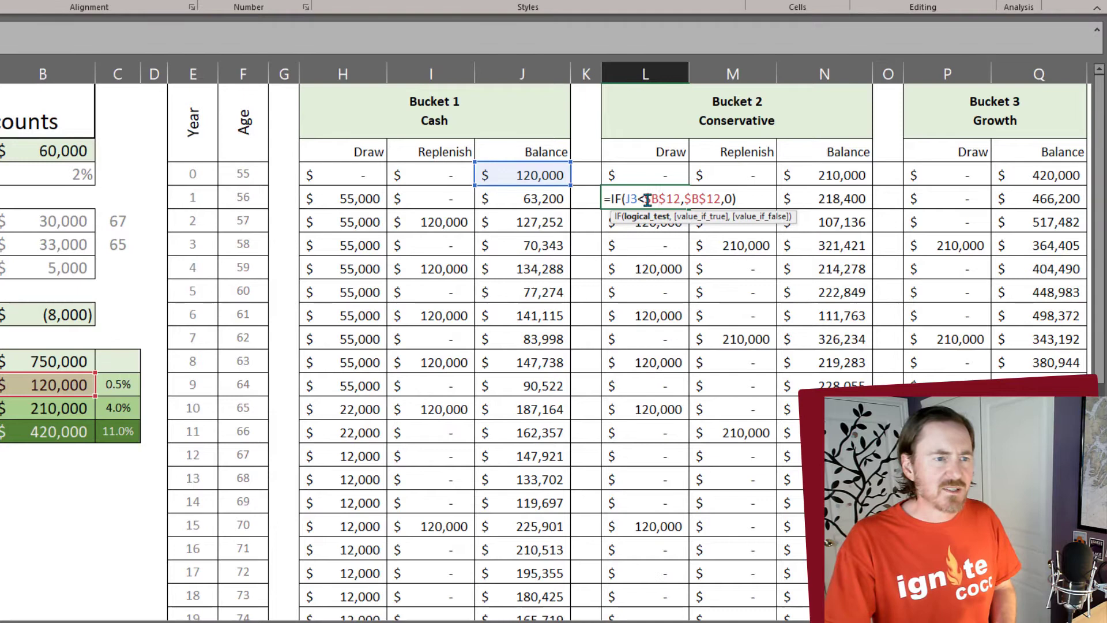
drag(644, 199, 681, 200)
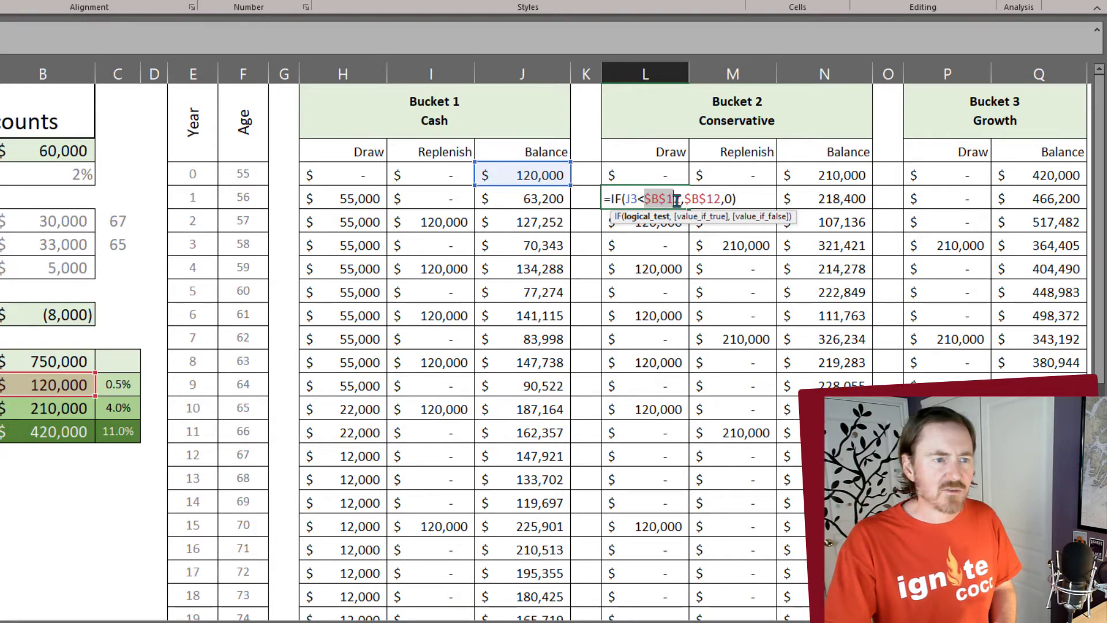
key(BackSpace)
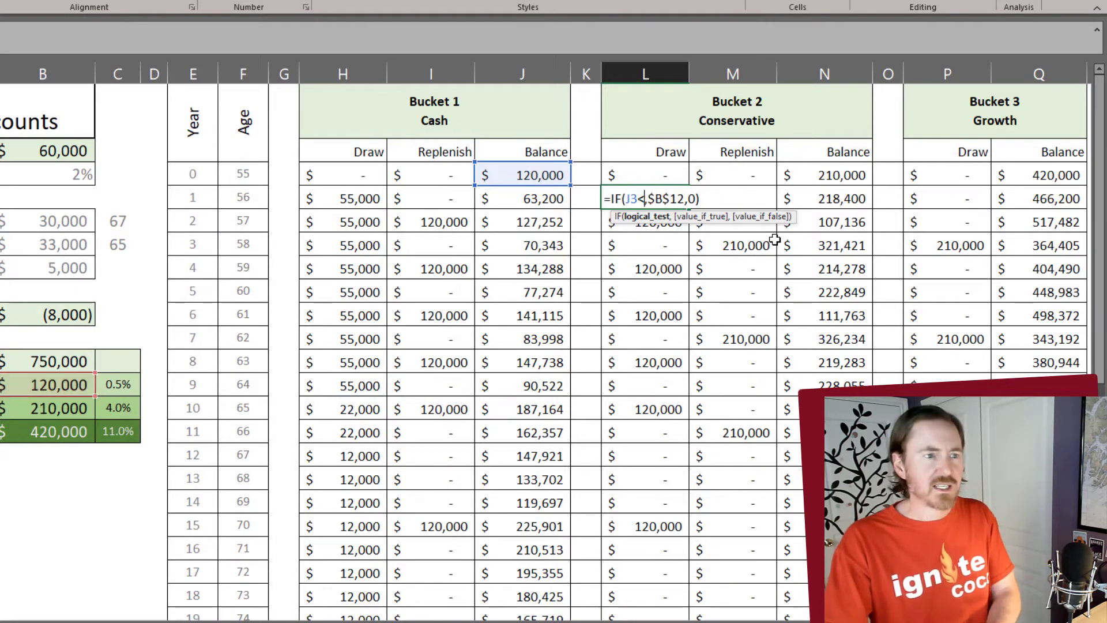
click(360, 199)
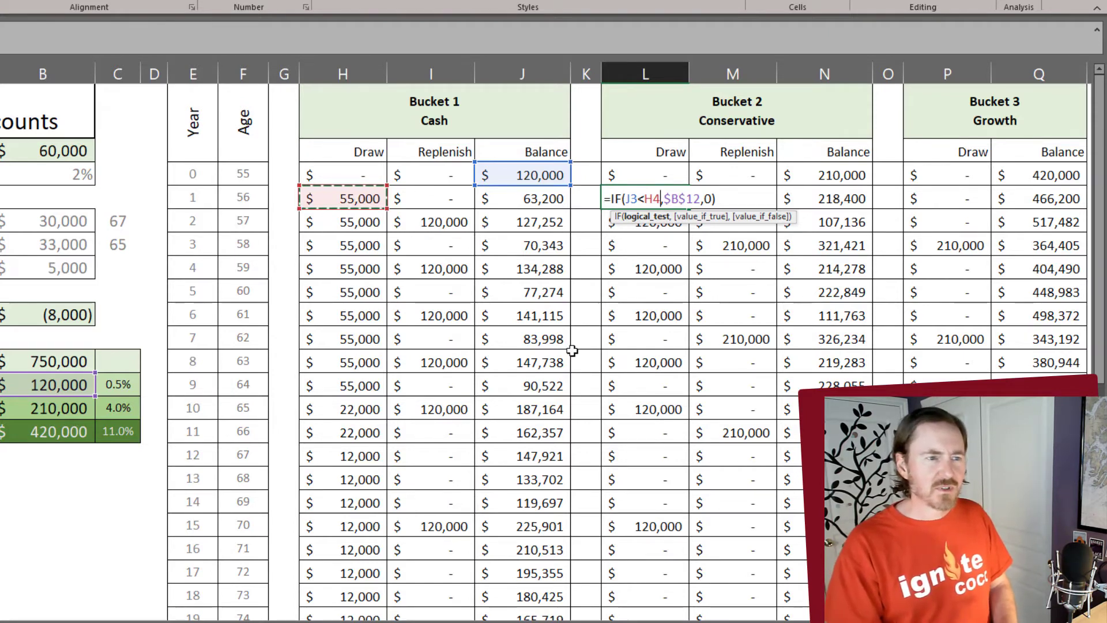
text(*1.5)
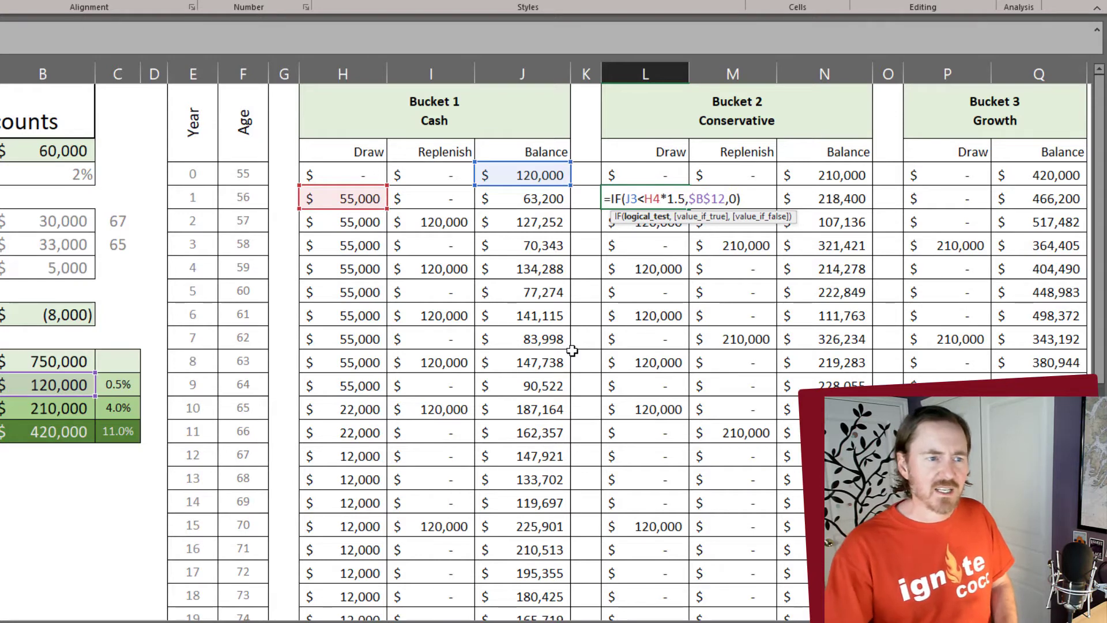
drag(689, 198, 726, 198)
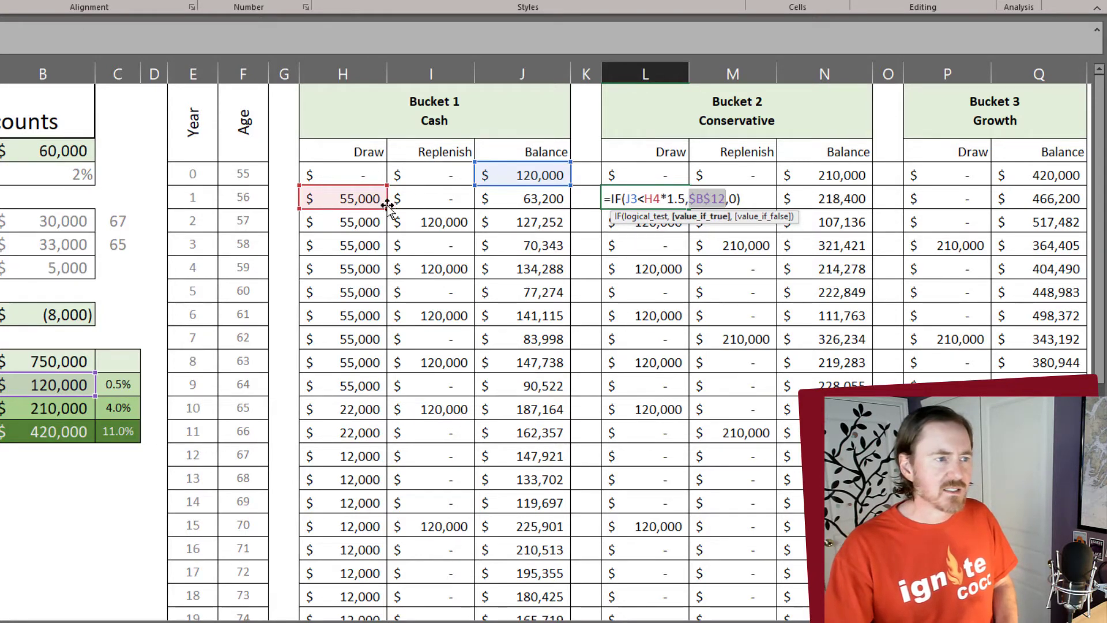
click(358, 198)
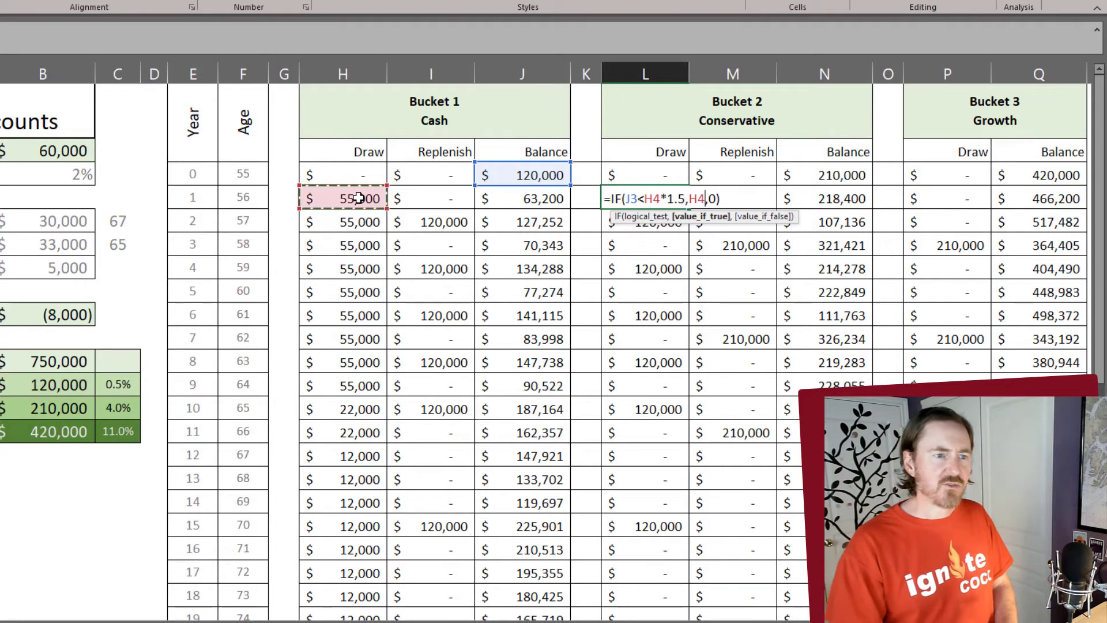
text(*1.5)
key(Return)
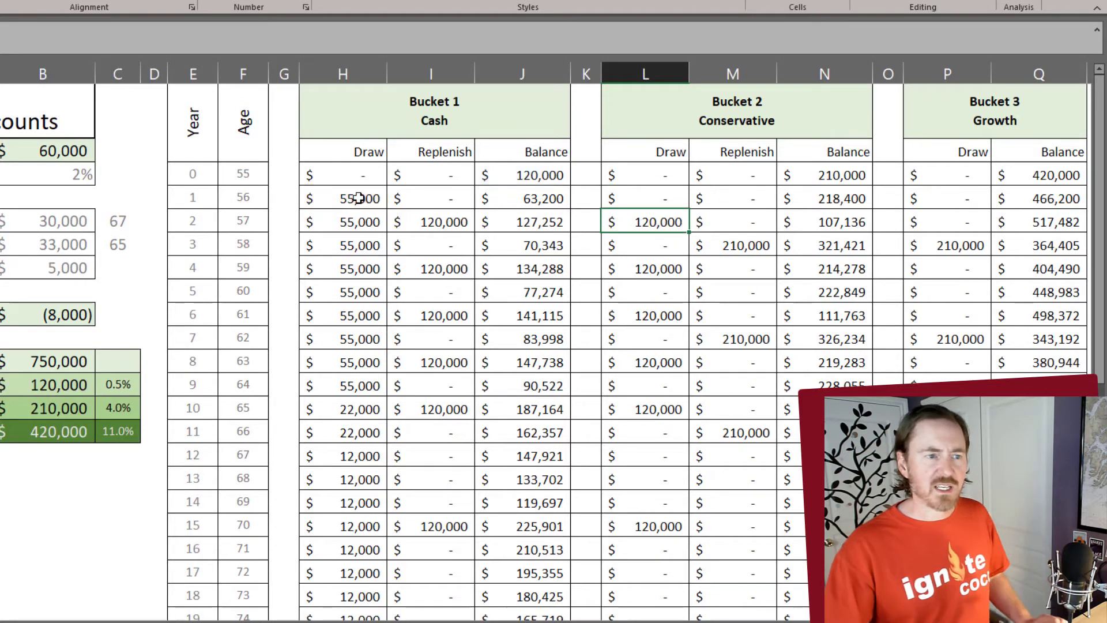
Step: Fill the Bucket 2 draw formula down column L to year 35
click(641, 190)
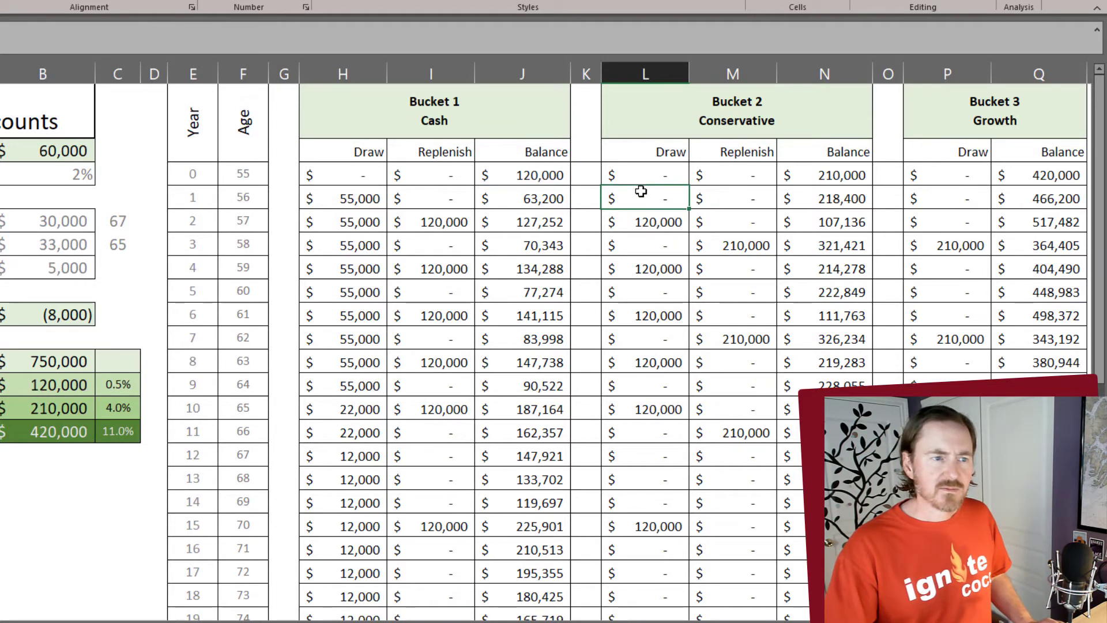
double_click(689, 208)
scroll(689, 502, down, 5)
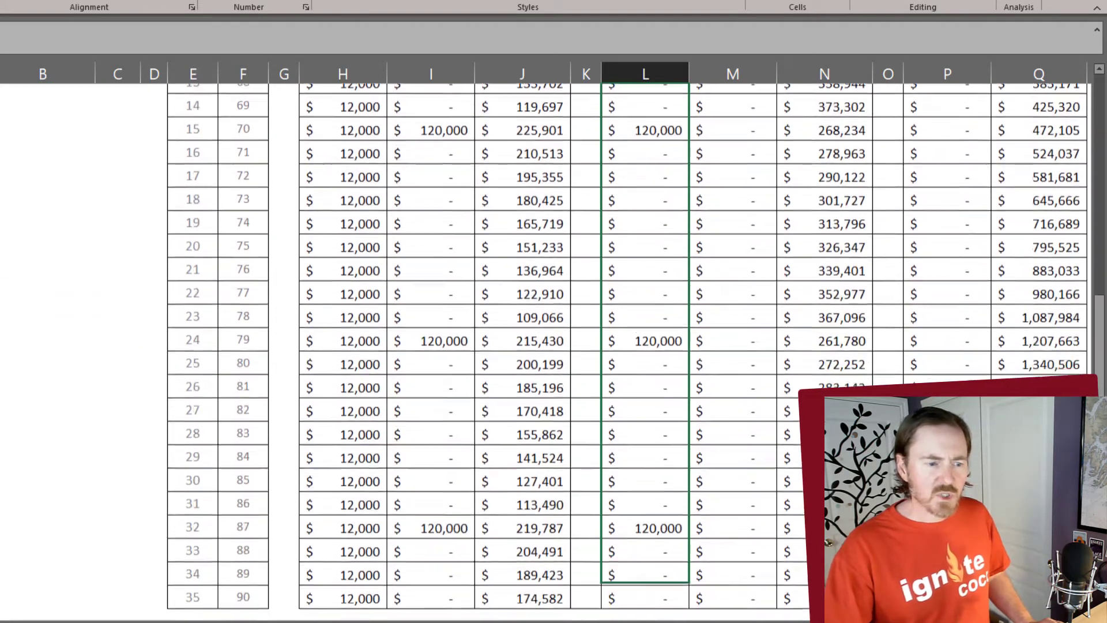
drag(688, 571, 688, 573)
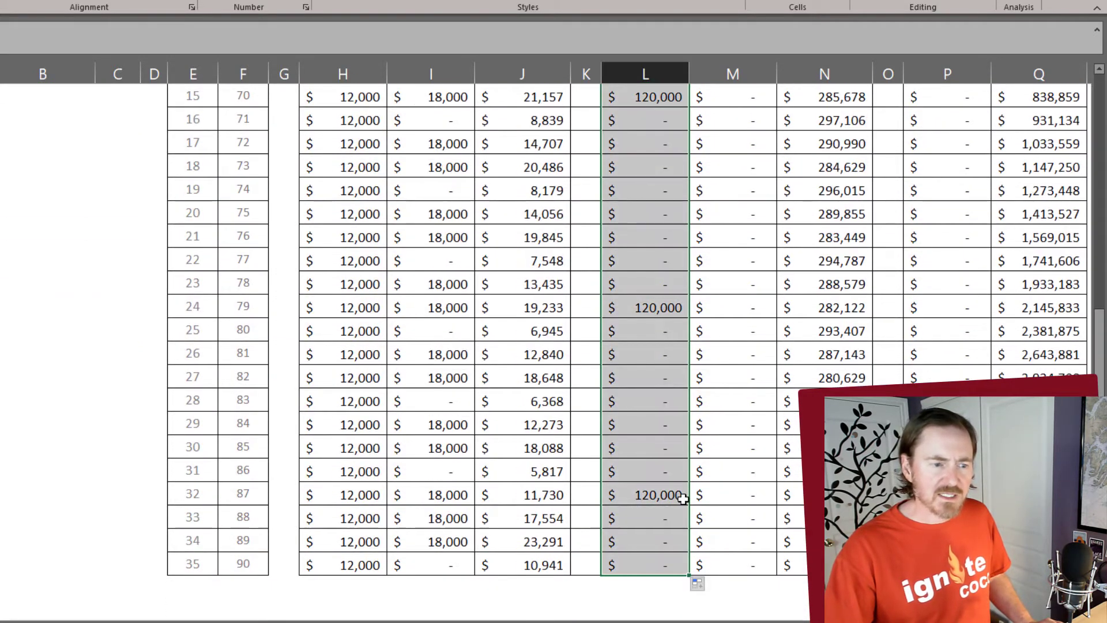
scroll(657, 367, up, 2)
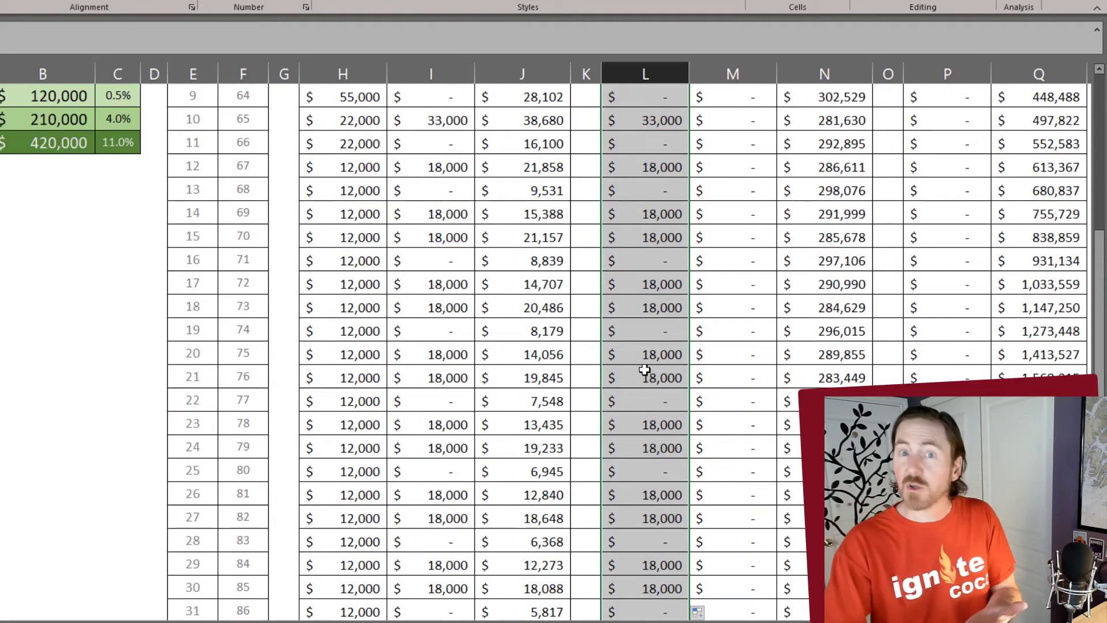
scroll(644, 369, up, 4)
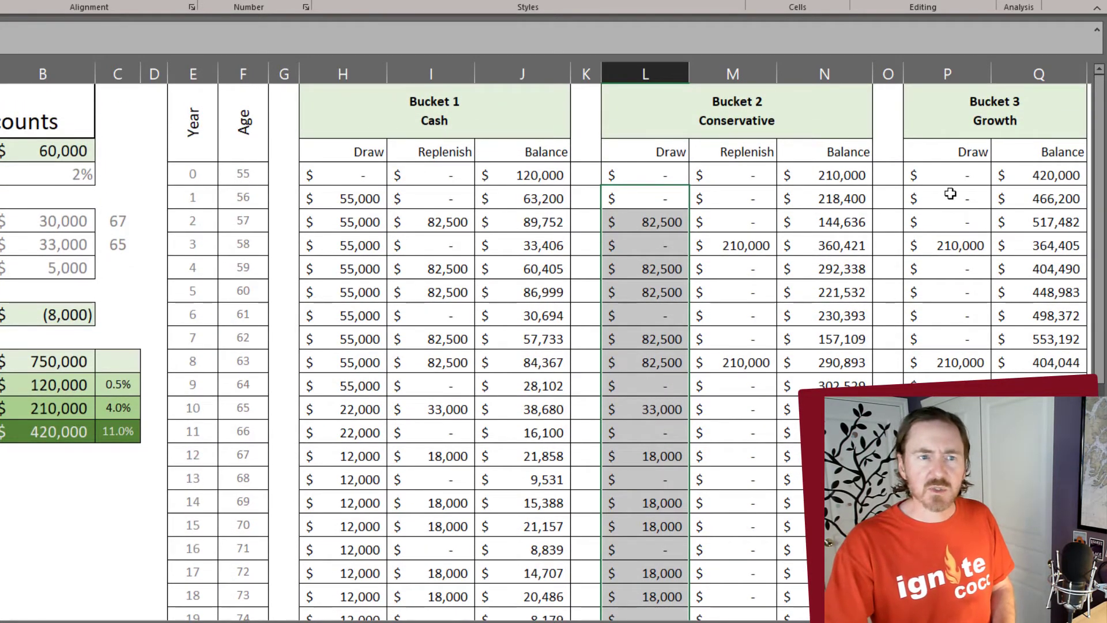
Step: Rewrite P4 as =IF(N3<L4*2.5,L4*2.5,0), replacing the fixed $B$13 amounts
double_click(950, 194)
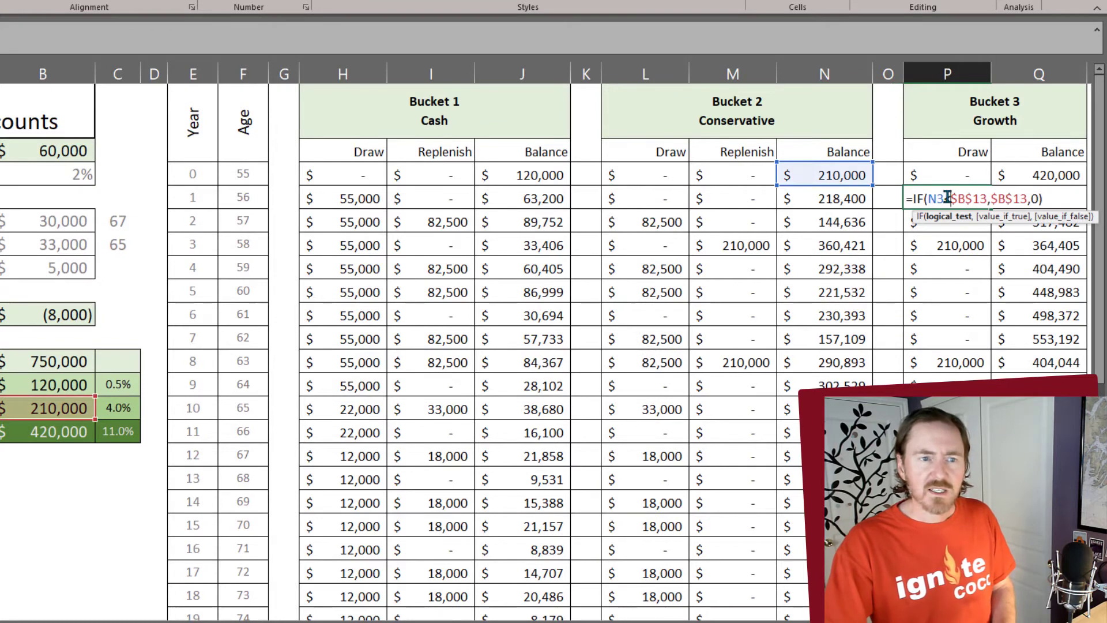
drag(952, 198, 987, 198)
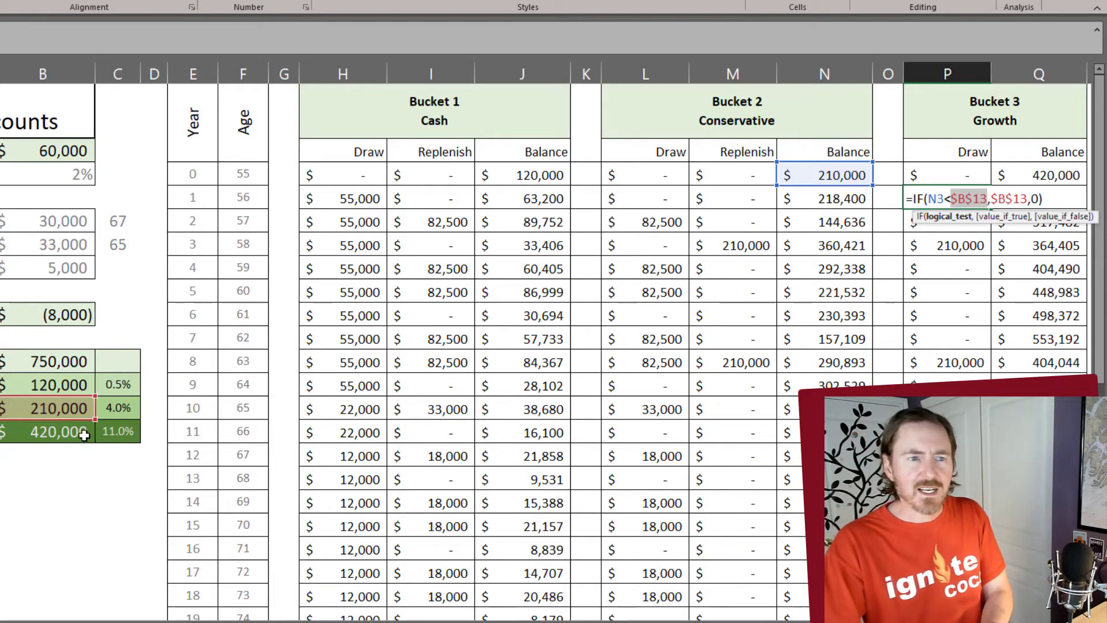
key(BackSpace)
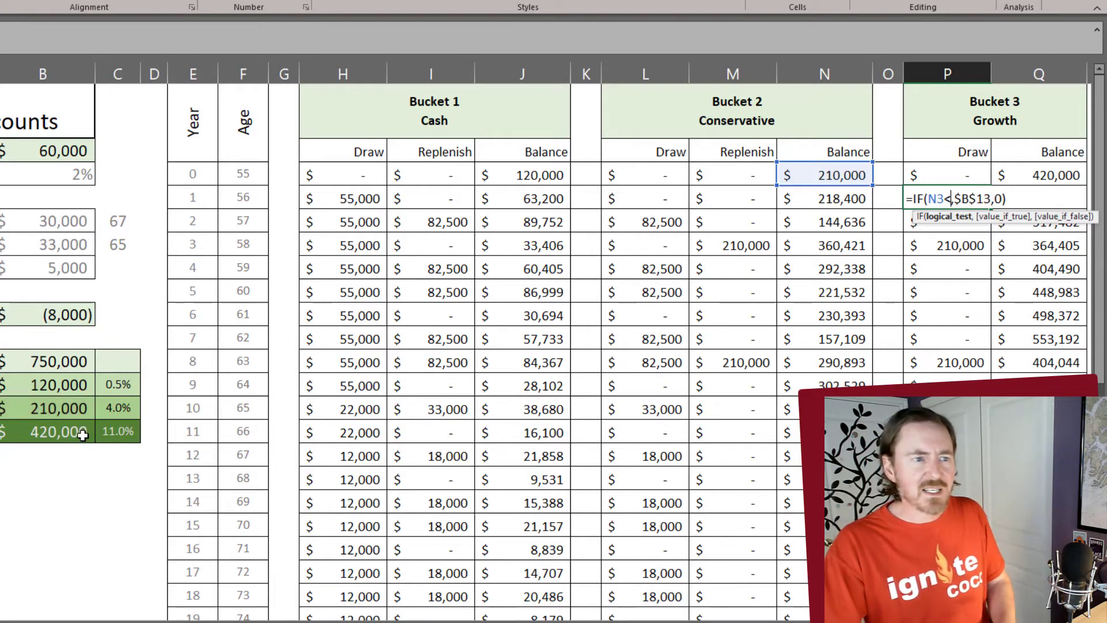
click(667, 196)
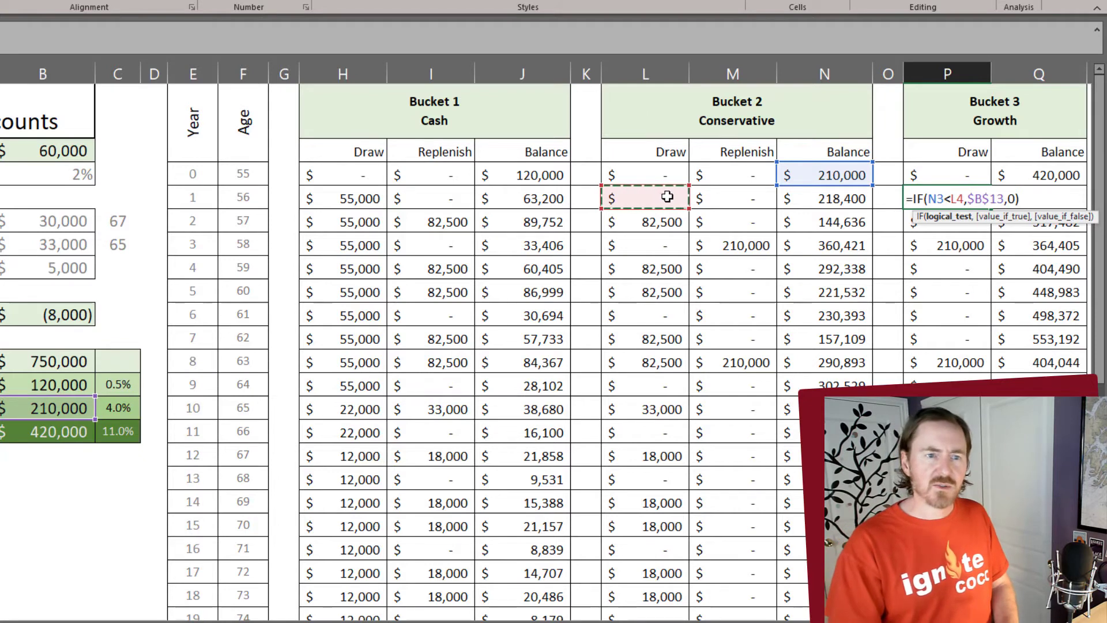
text(*2.5)
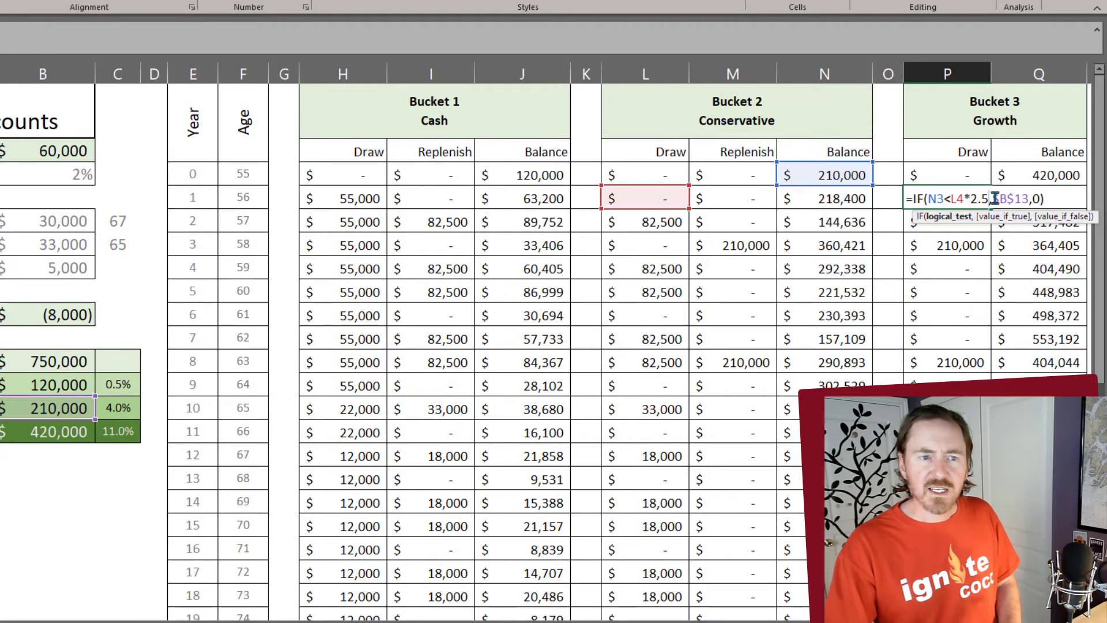
drag(993, 199, 1031, 198)
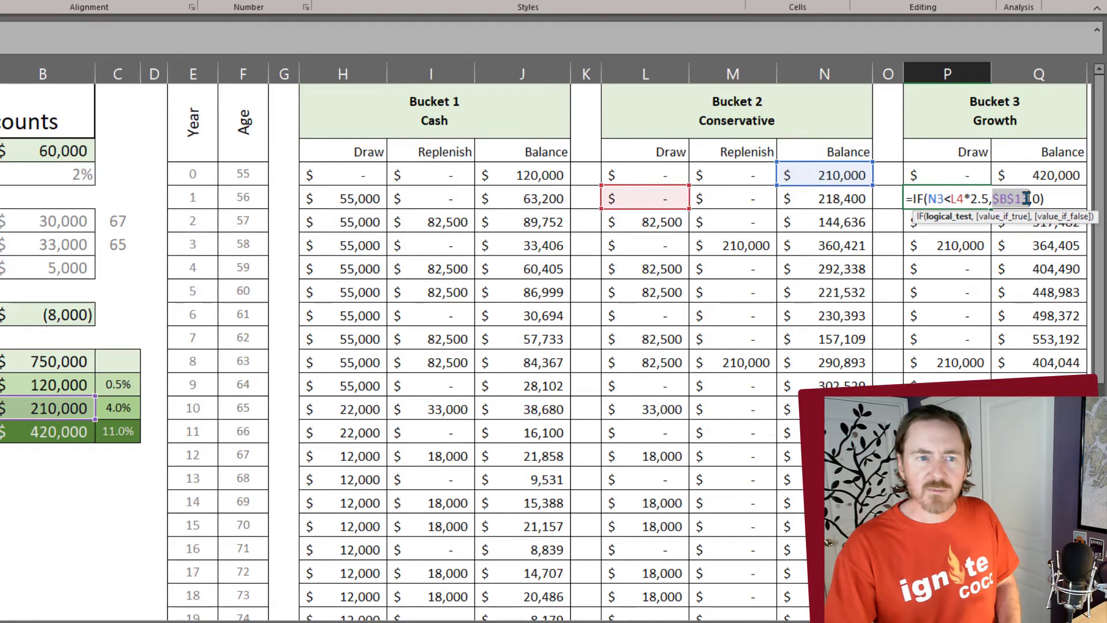
click(626, 198)
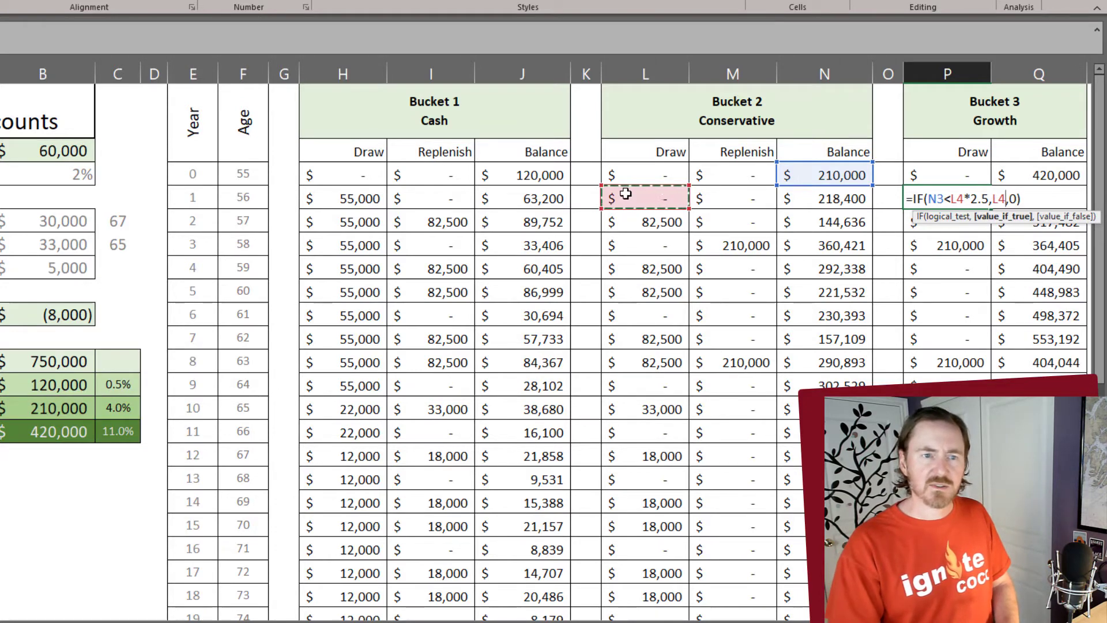
text(*2.5)
key(Return)
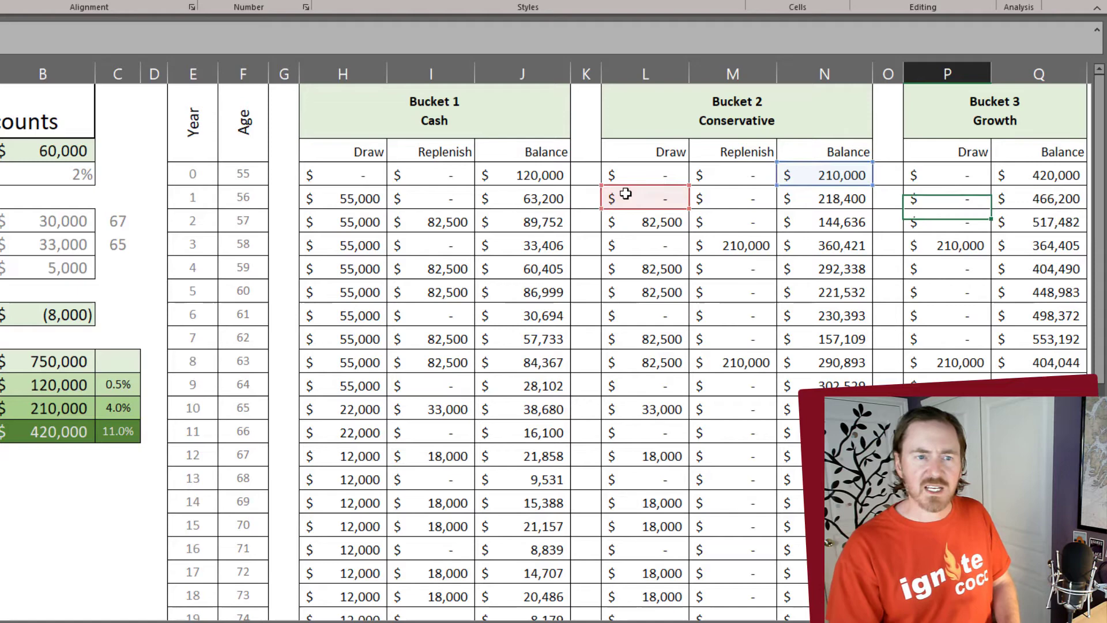
Step: Fill the Bucket 3 draw formula down column P to year 35
click(957, 196)
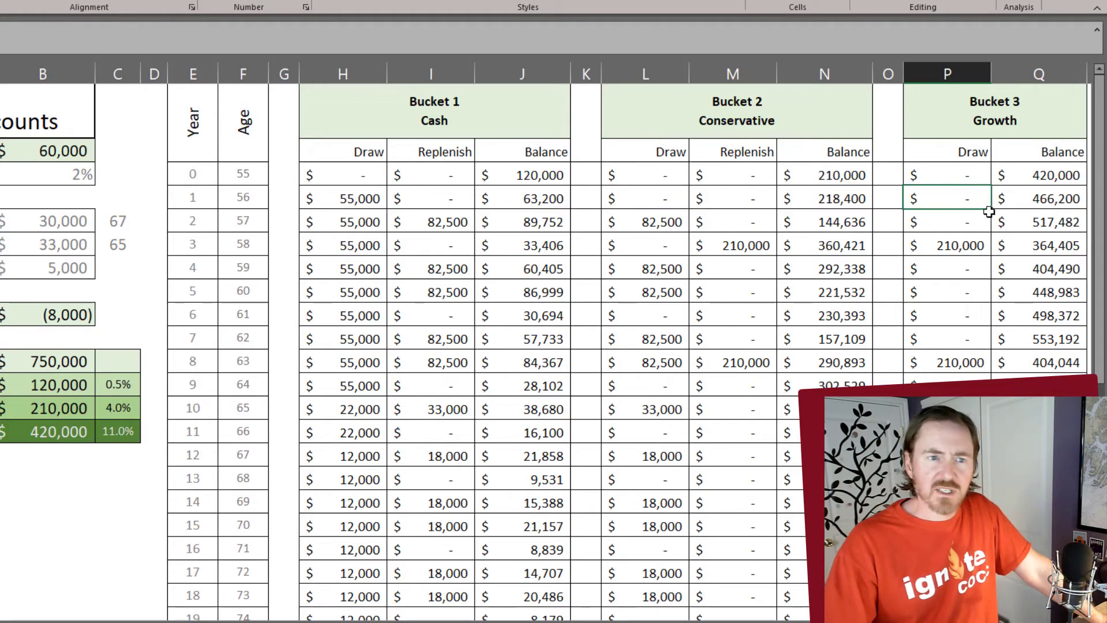
drag(989, 208, 987, 438)
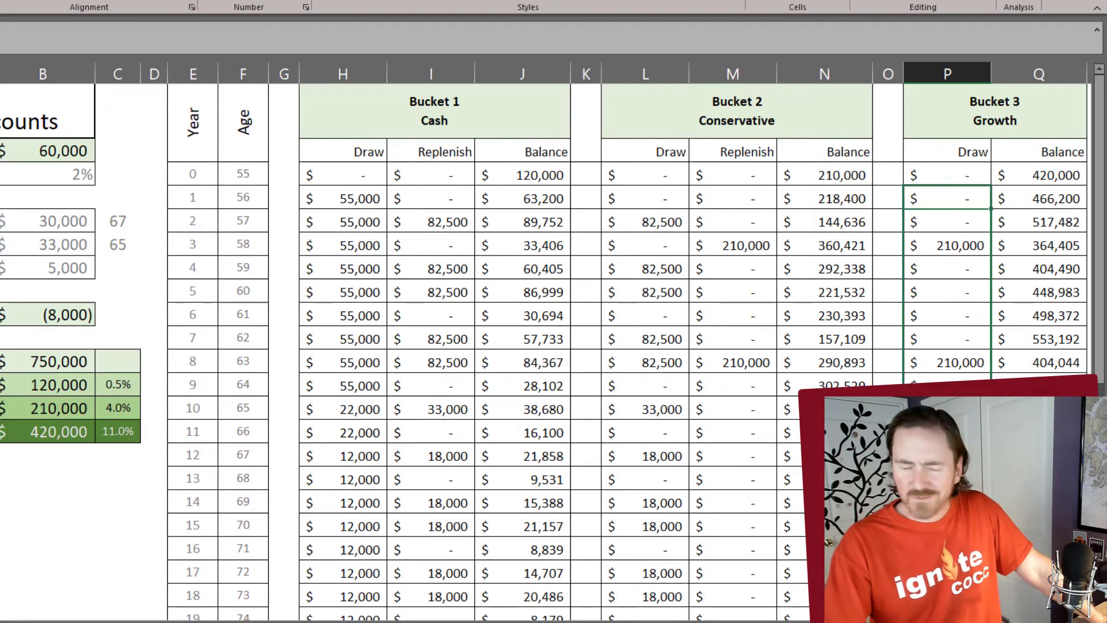
scroll(553, 353, down, 5)
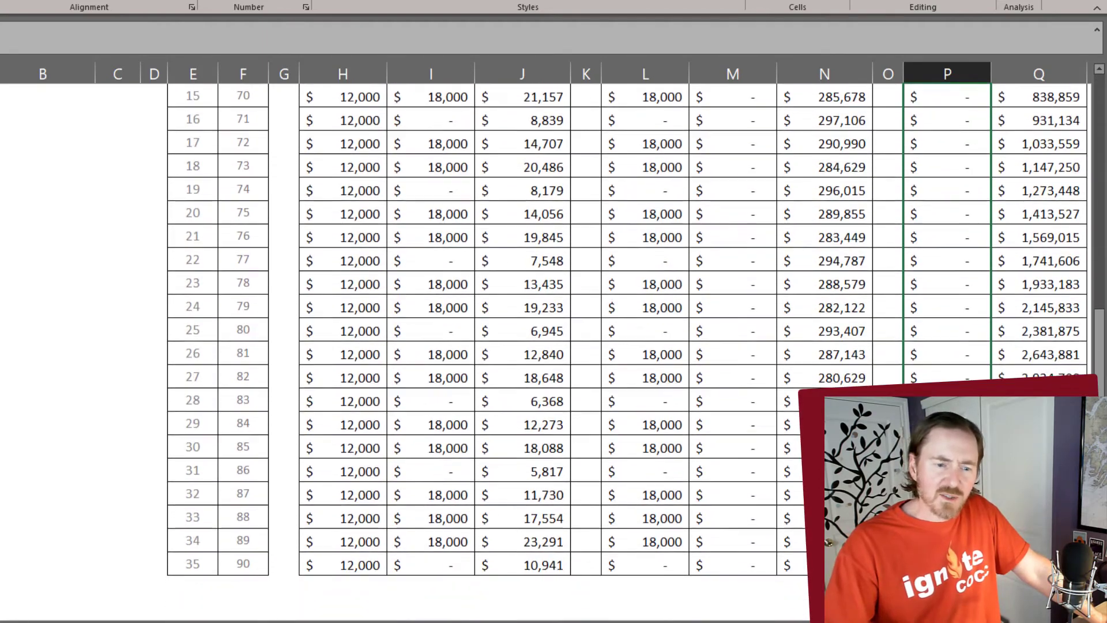
drag(986, 439, 980, 472)
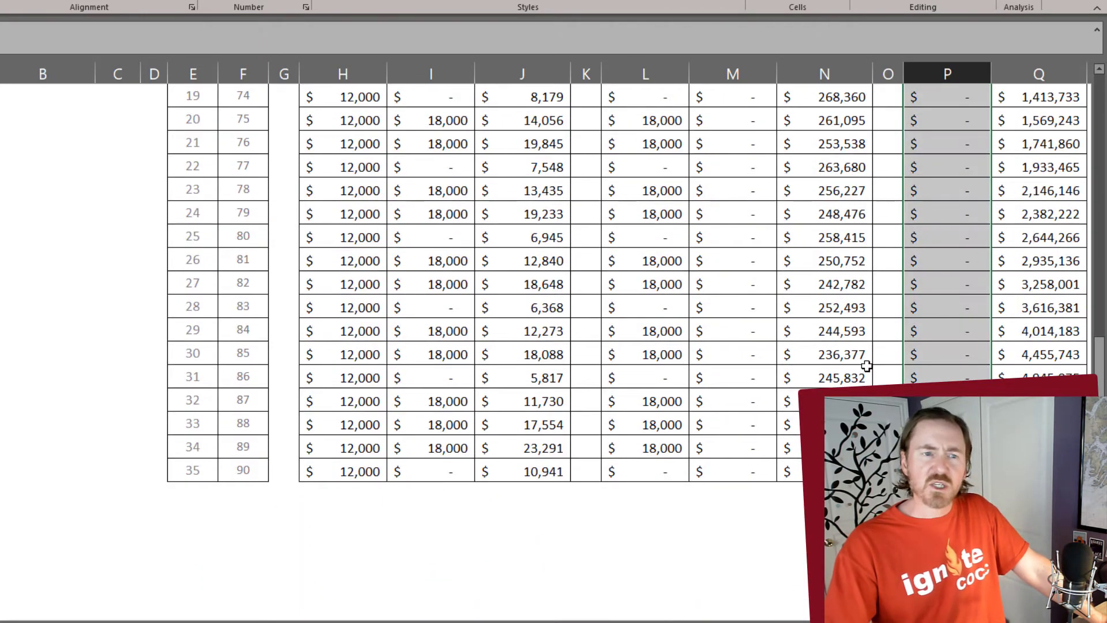
scroll(866, 365, up, 8)
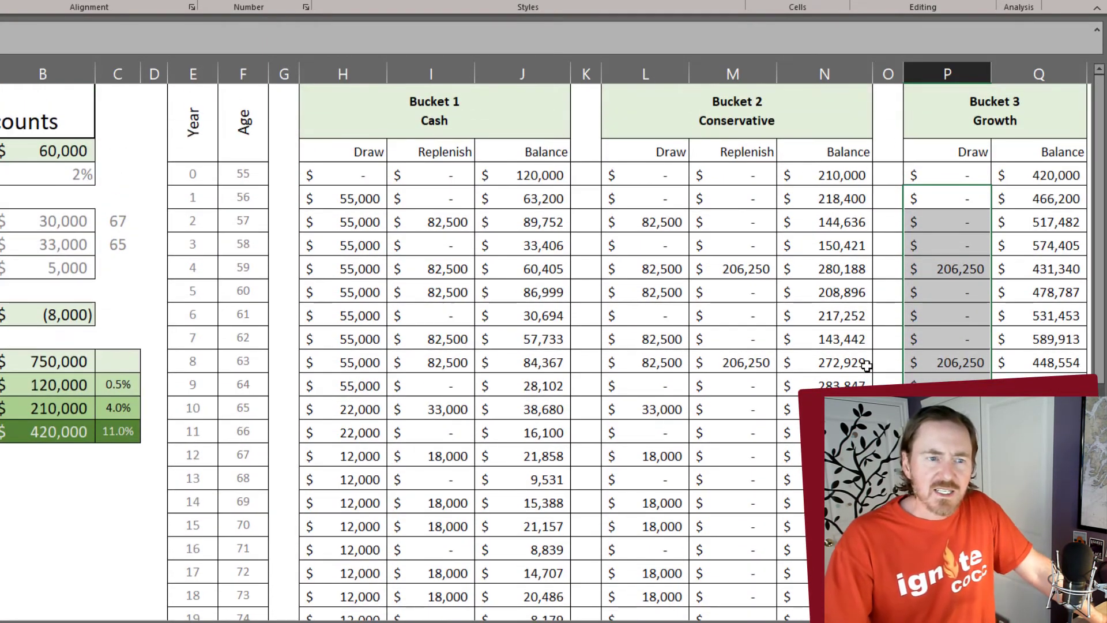
Step: Clear the column P fill selection and inspect the 206,250 Bucket 3 draw in P7
click(948, 410)
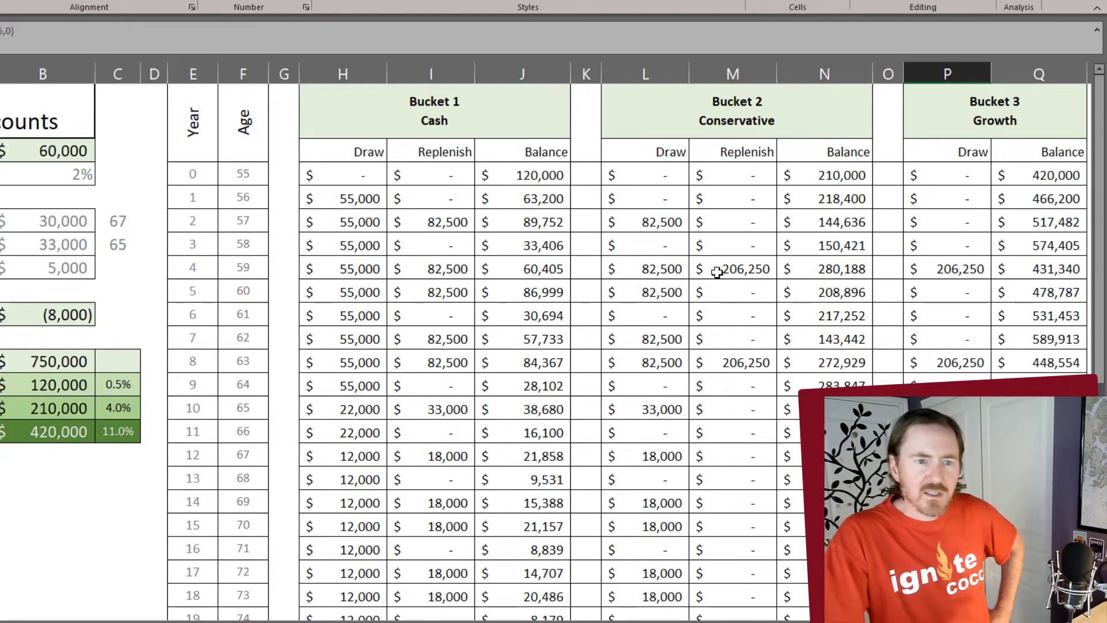
click(965, 269)
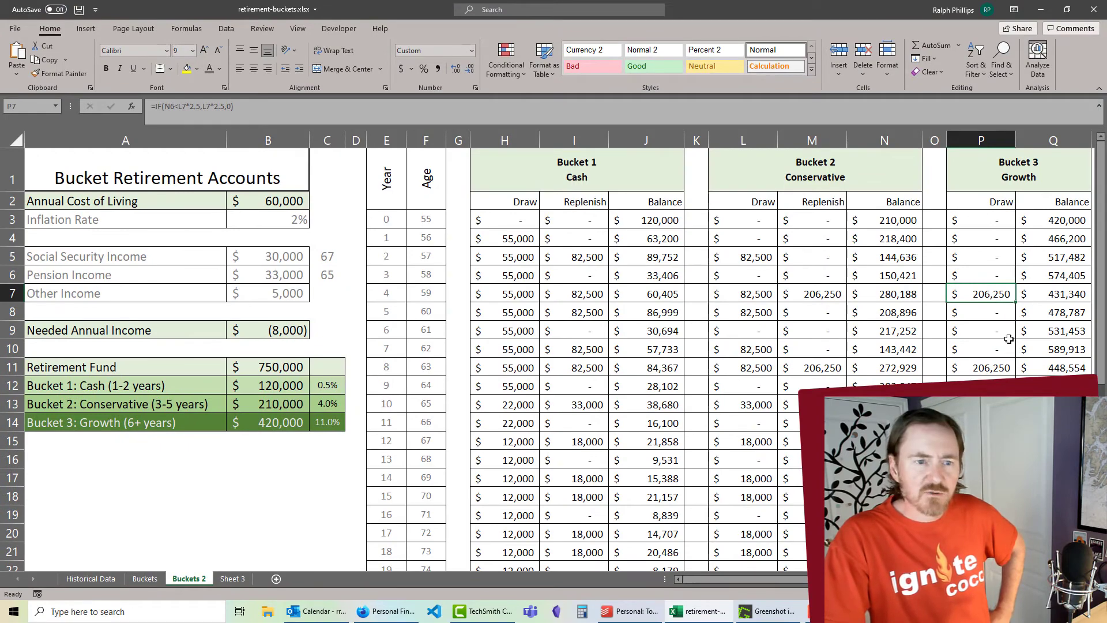
click(998, 368)
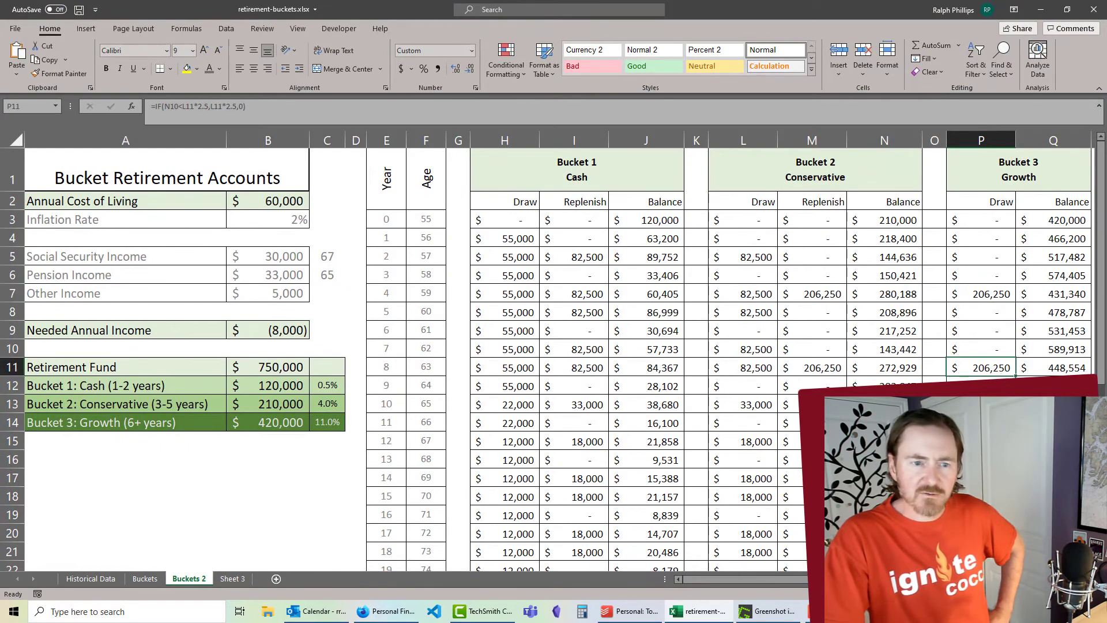
scroll(553, 357, down, 3)
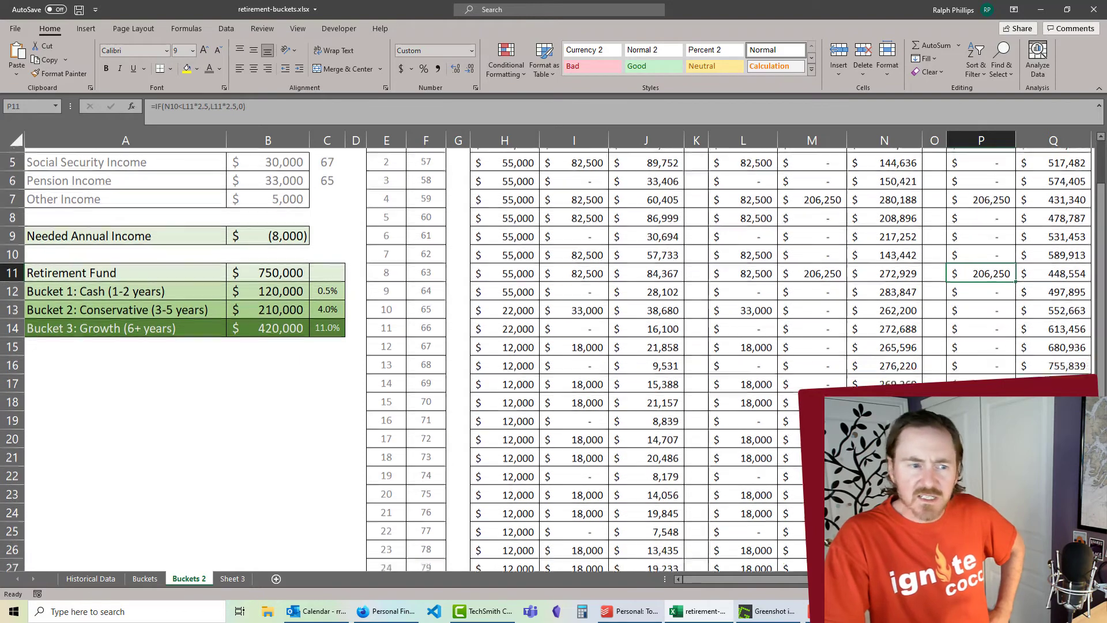
scroll(554, 358, up, 3)
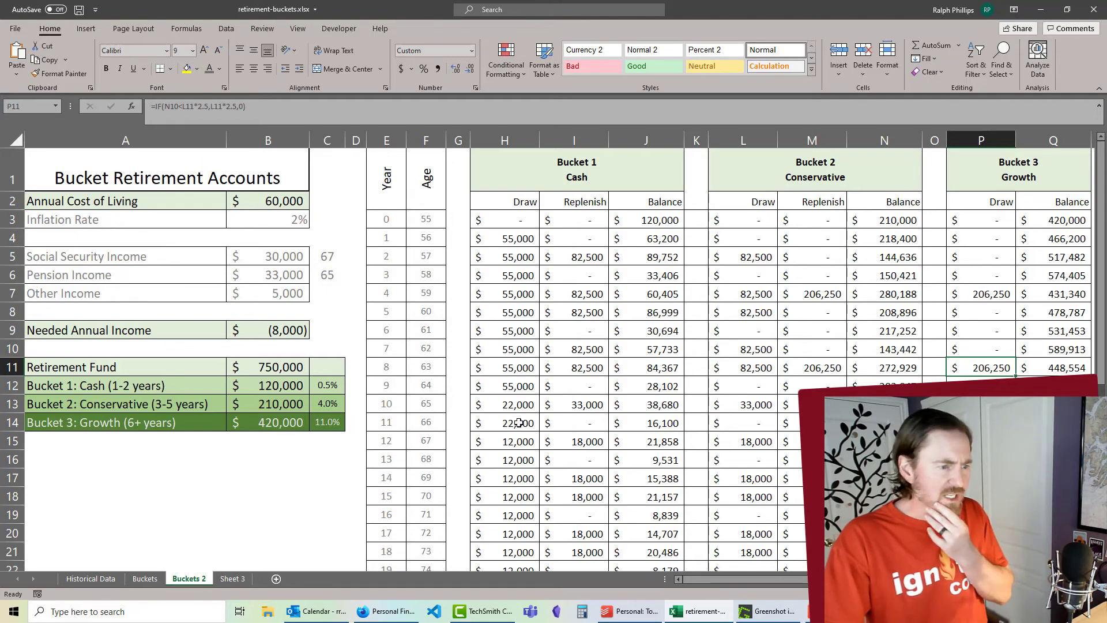
scroll(536, 418, down, 3)
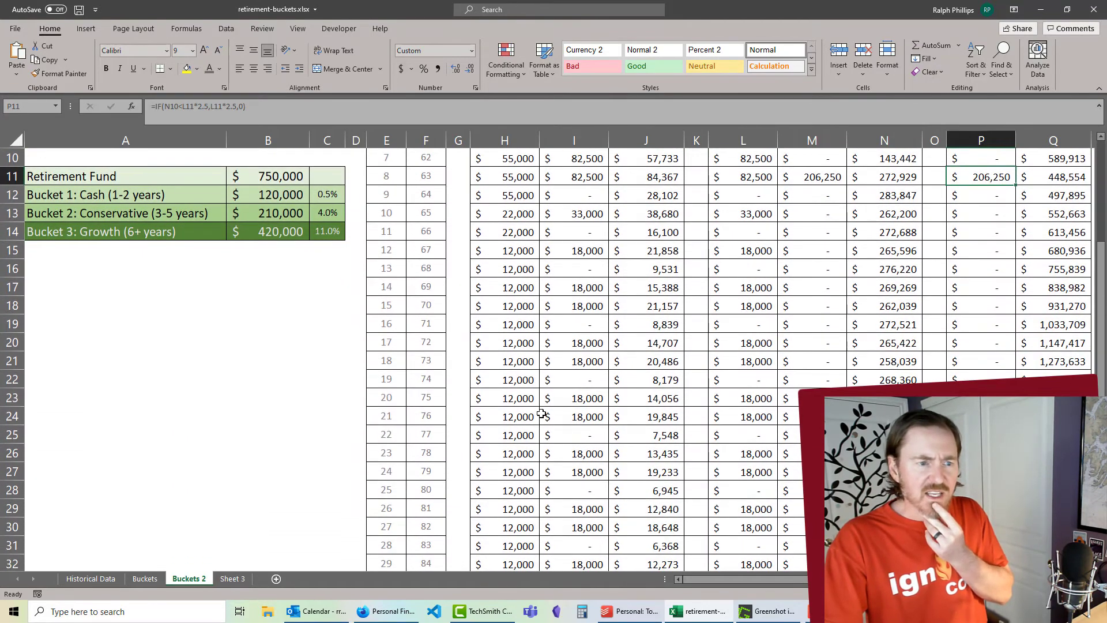
scroll(542, 413, up, 3)
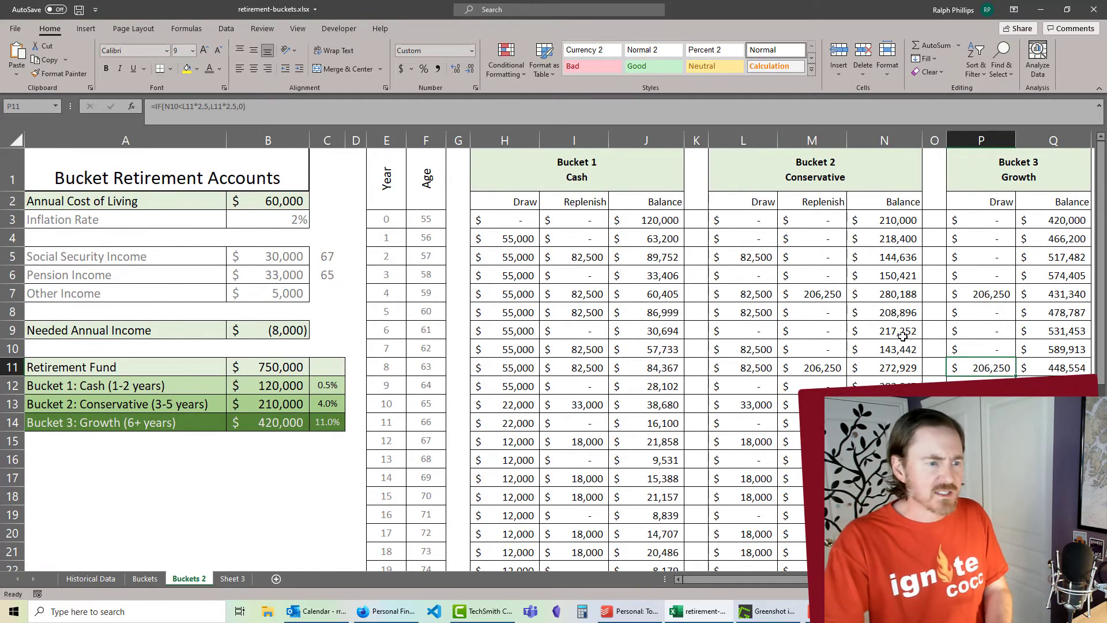
scroll(901, 340, down, 2)
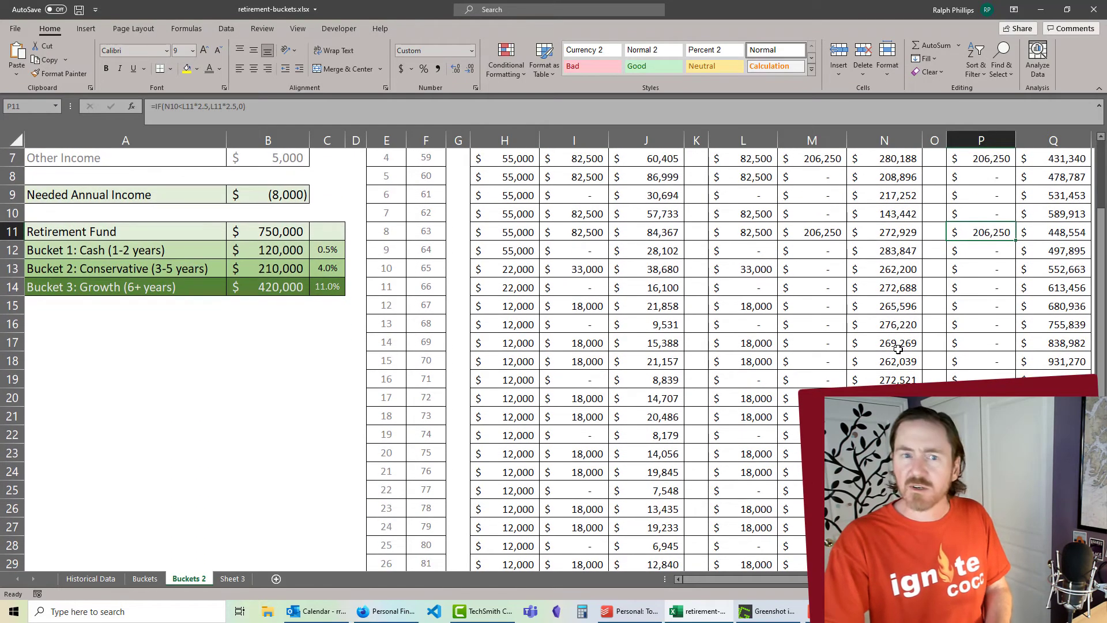
scroll(898, 349, down, 1)
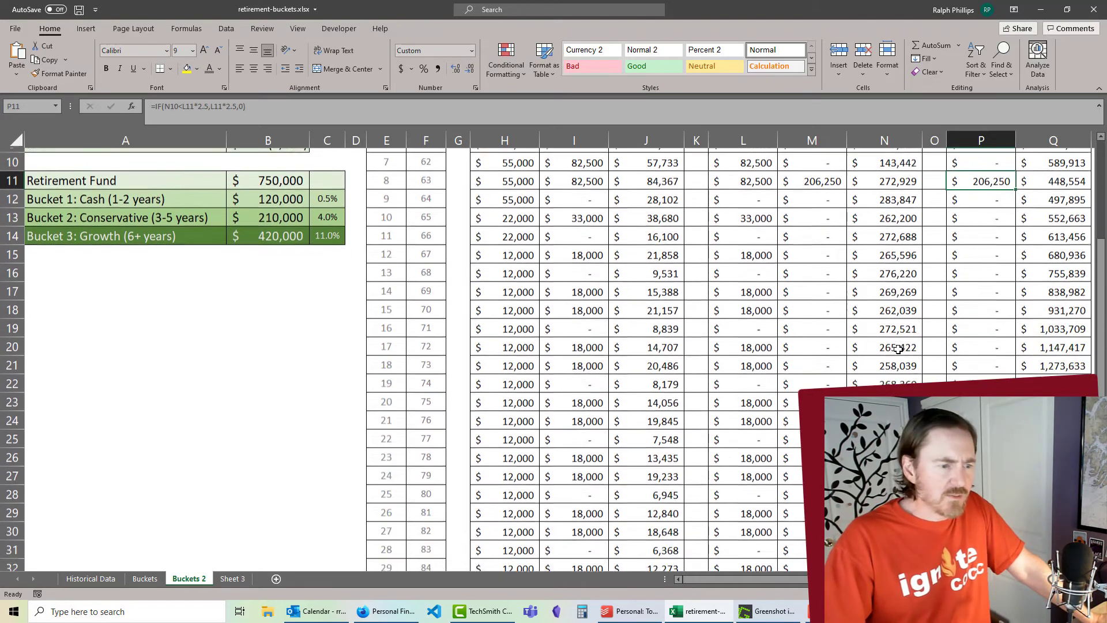
scroll(899, 349, up, 3)
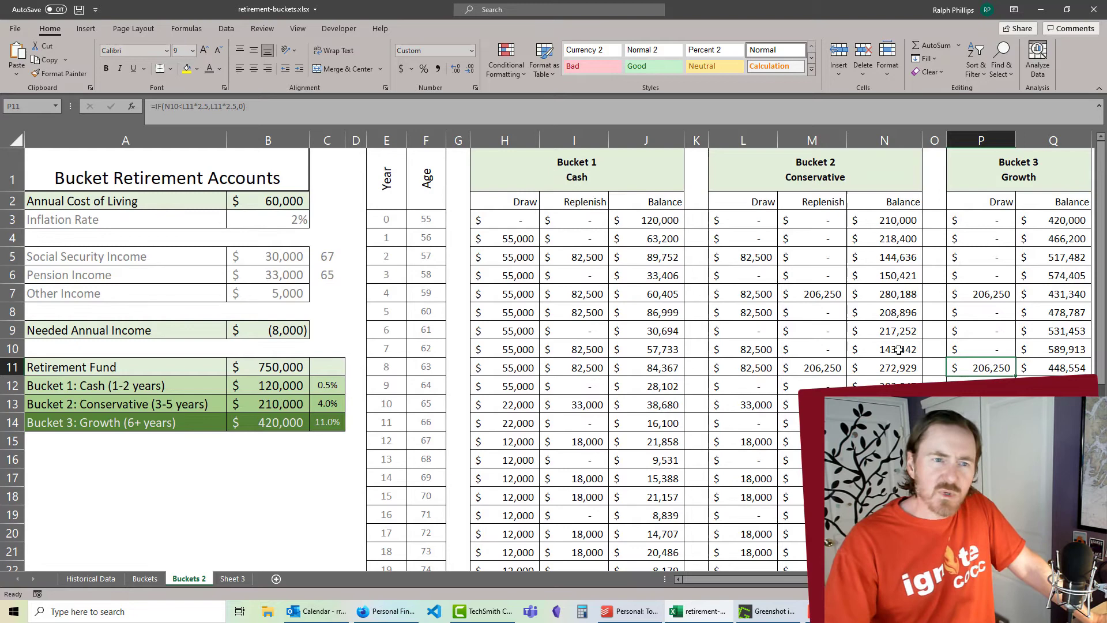
Step: Change the starting age in F3 from 55 to 50
click(332, 311)
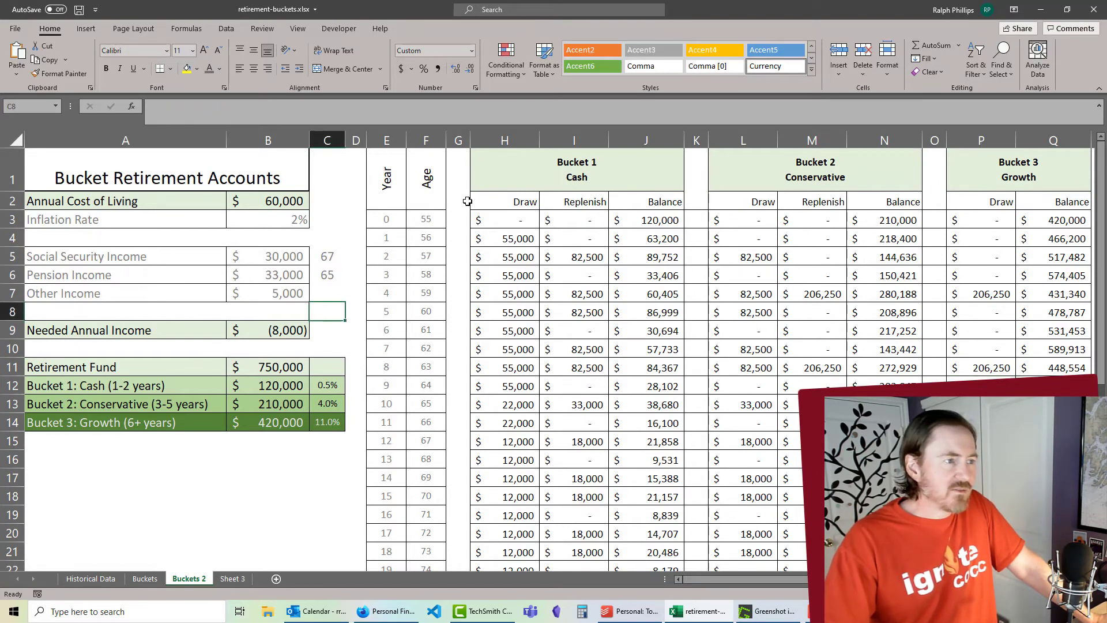
click(426, 219)
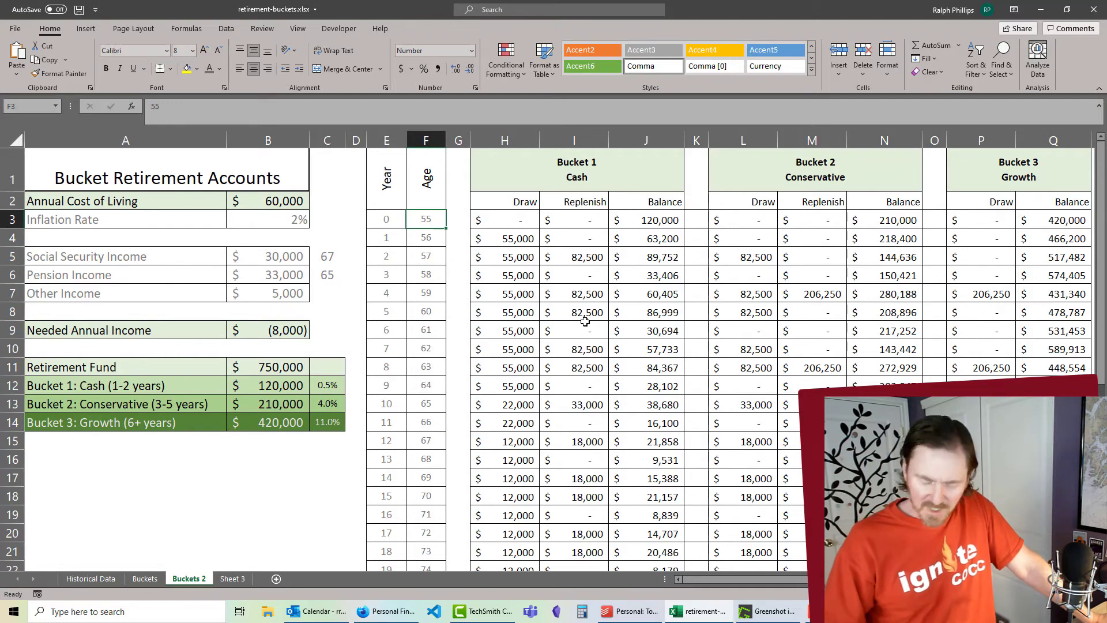
text(5)
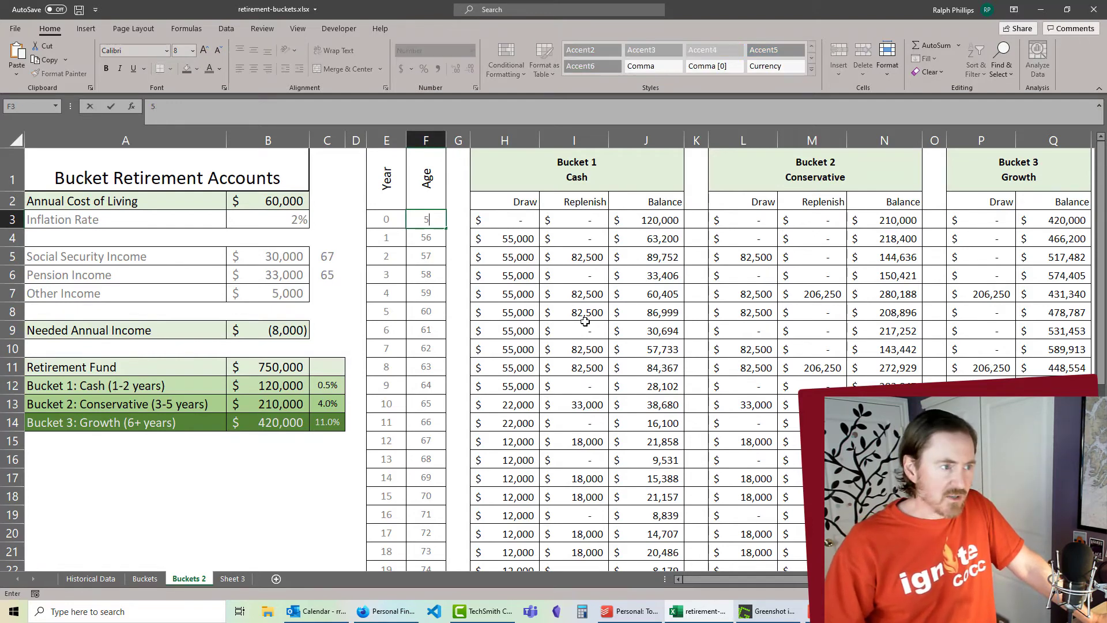
key(Return)
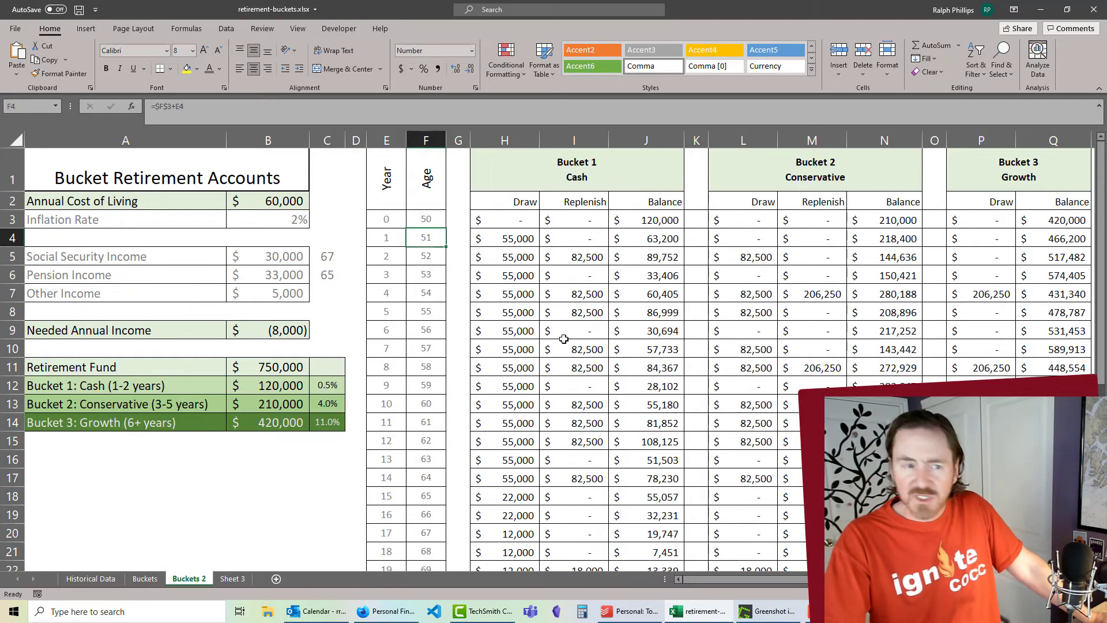
Step: Review the recalculated table: a 206,250 Growth refill in year 12, and 3,106,135 by year 30
scroll(564, 339, down, 2)
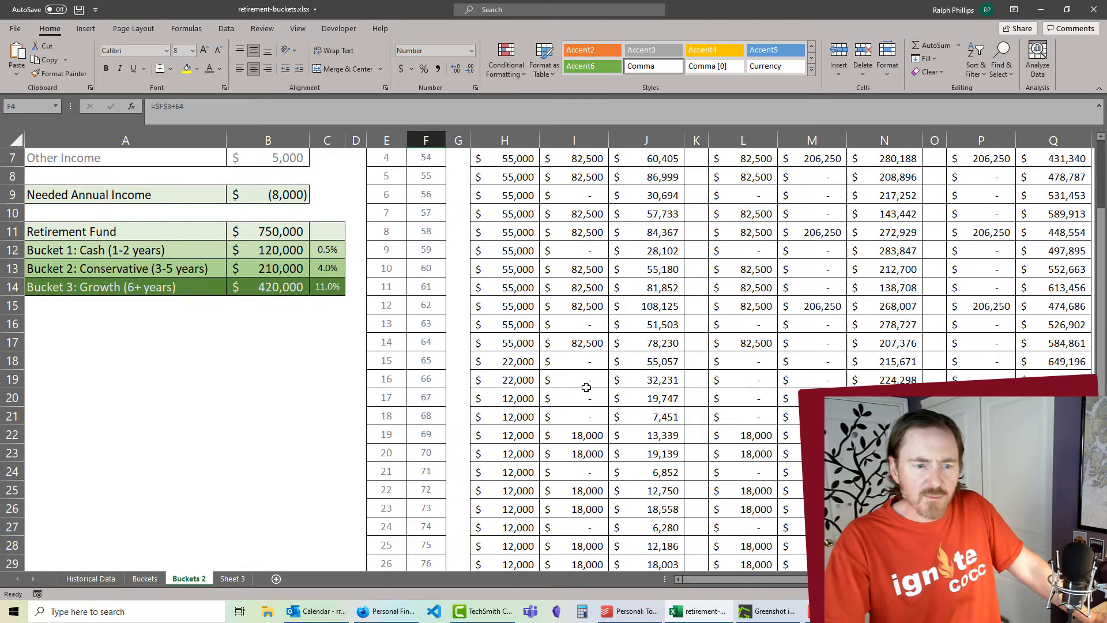
scroll(637, 395, down, 1)
scroll(656, 397, up, 2)
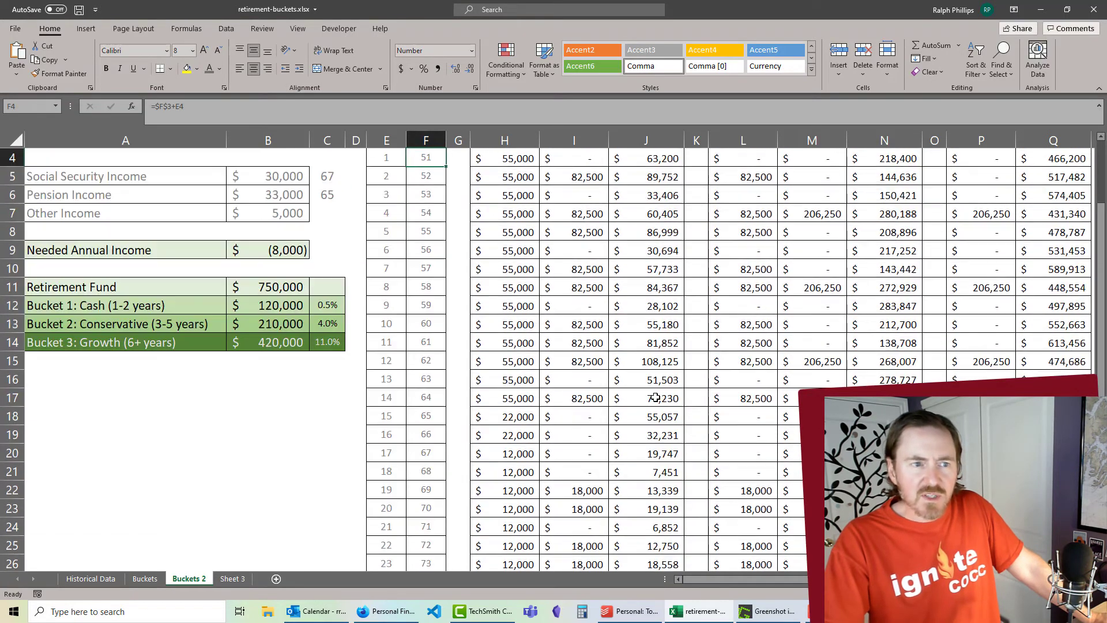
scroll(839, 372, up, 1)
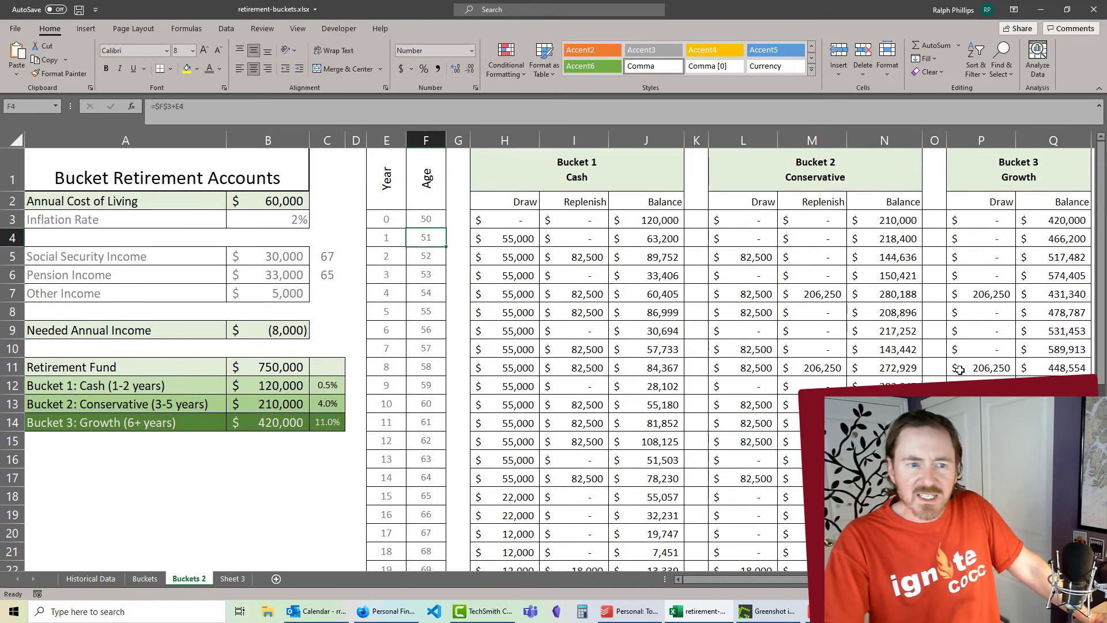
scroll(961, 363, down, 5)
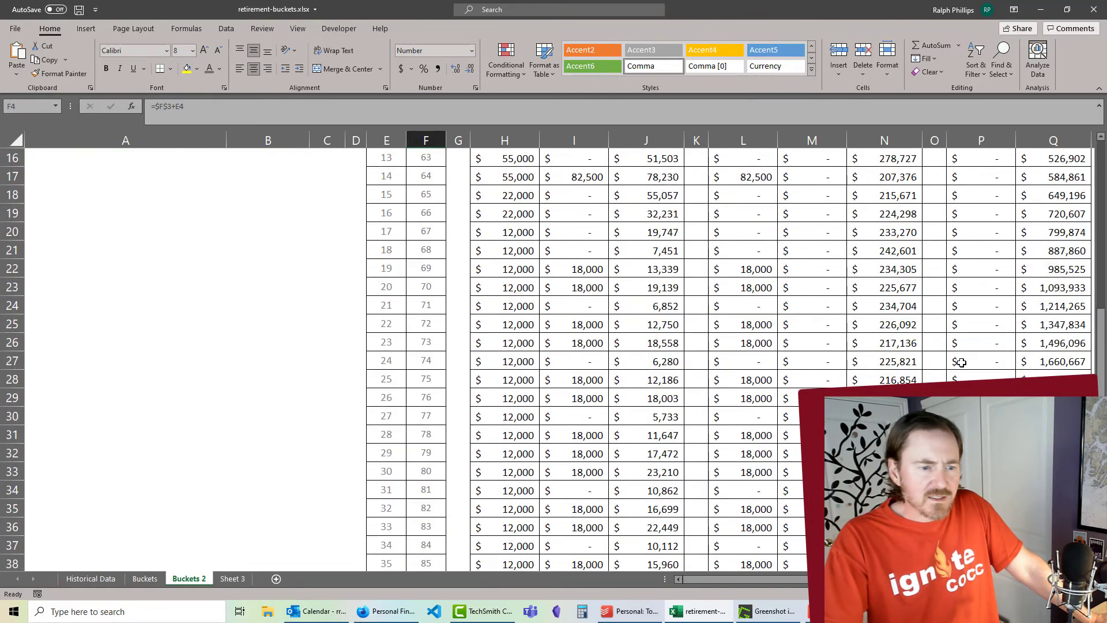
scroll(911, 368, down, 2)
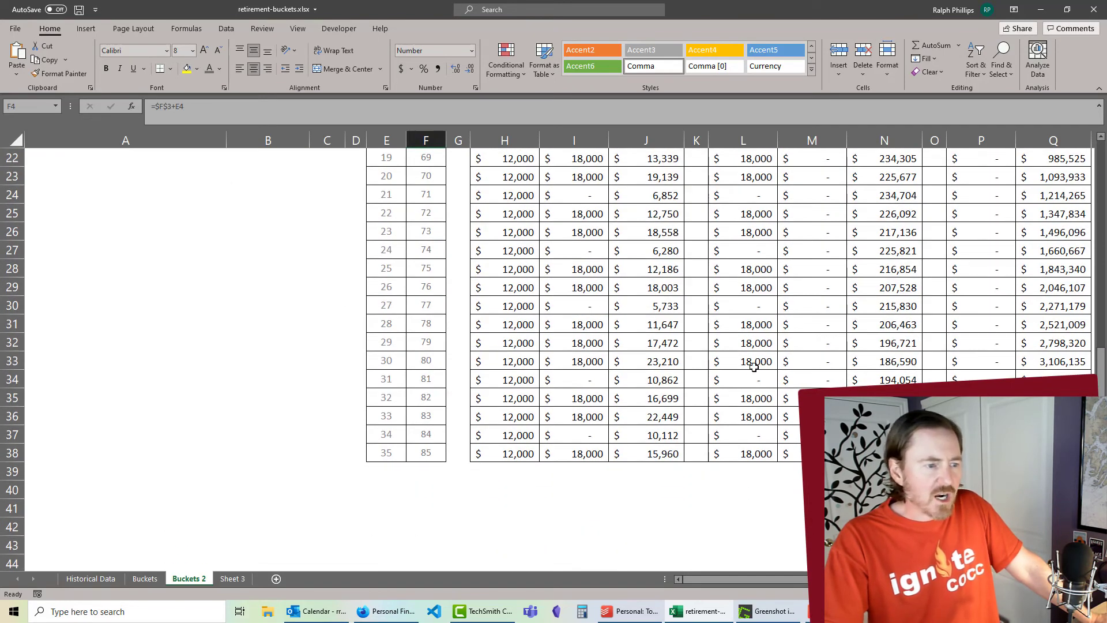
scroll(752, 384, up, 7)
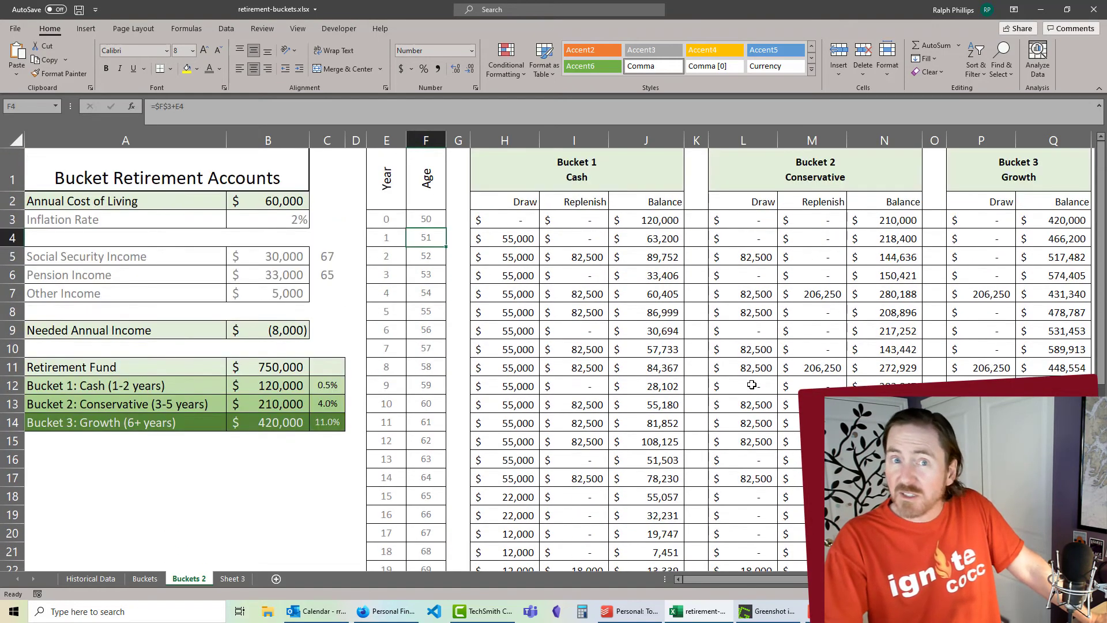
Step: Set the annual cost of living in B2 to 75,000
click(283, 205)
text(75)
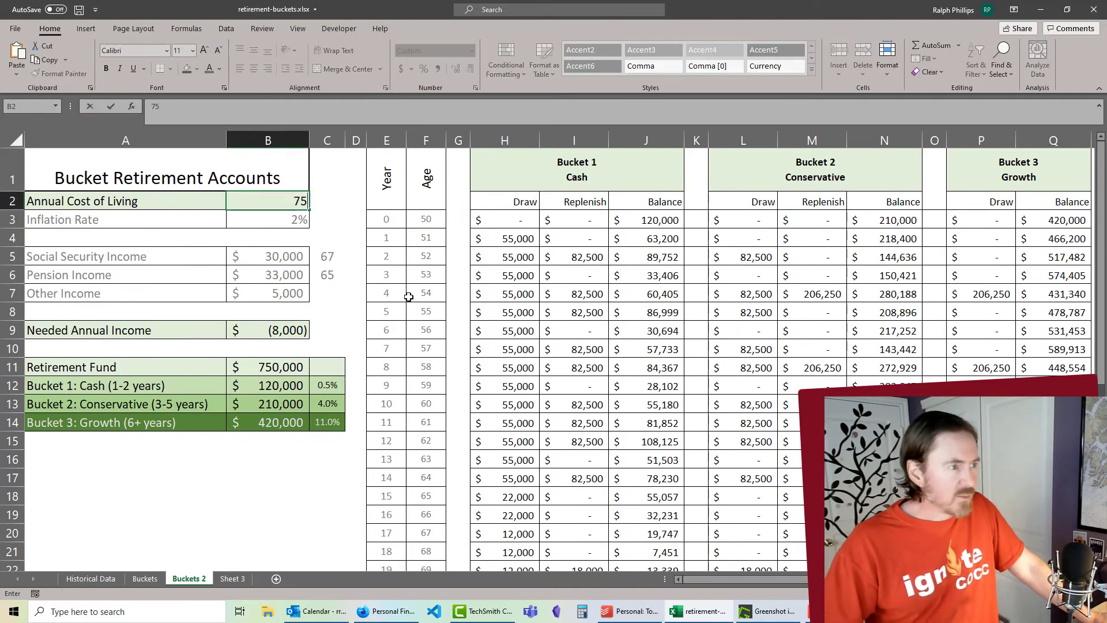
text(,0000)
key(Return)
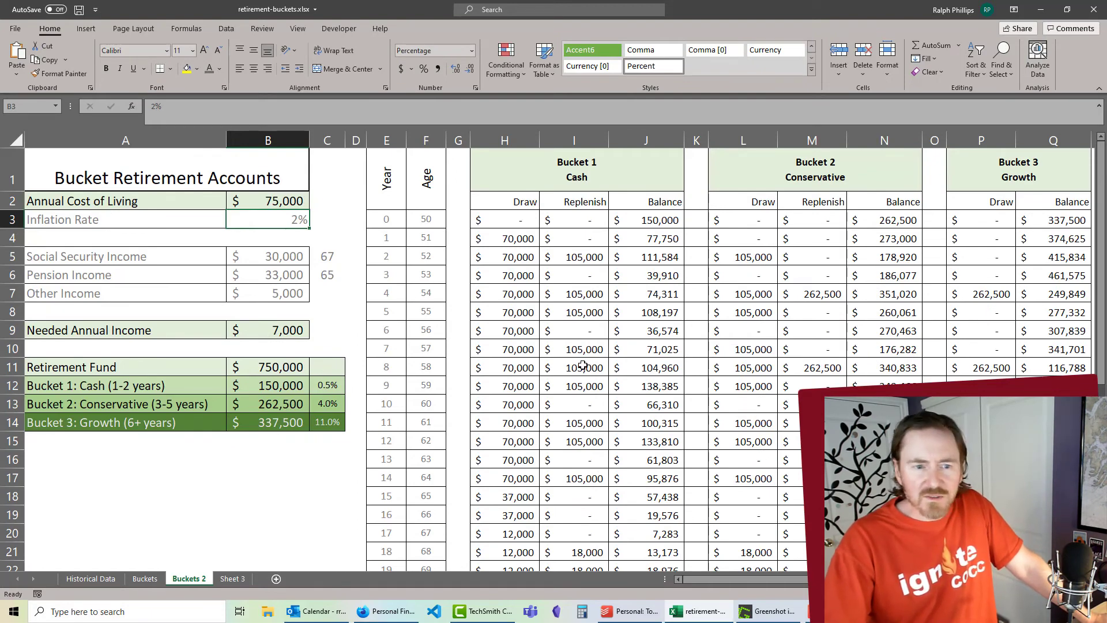
Step: Select Q14:Q24 to highlight the negative Bucket 3 balances from age 61
scroll(580, 369, down, 2)
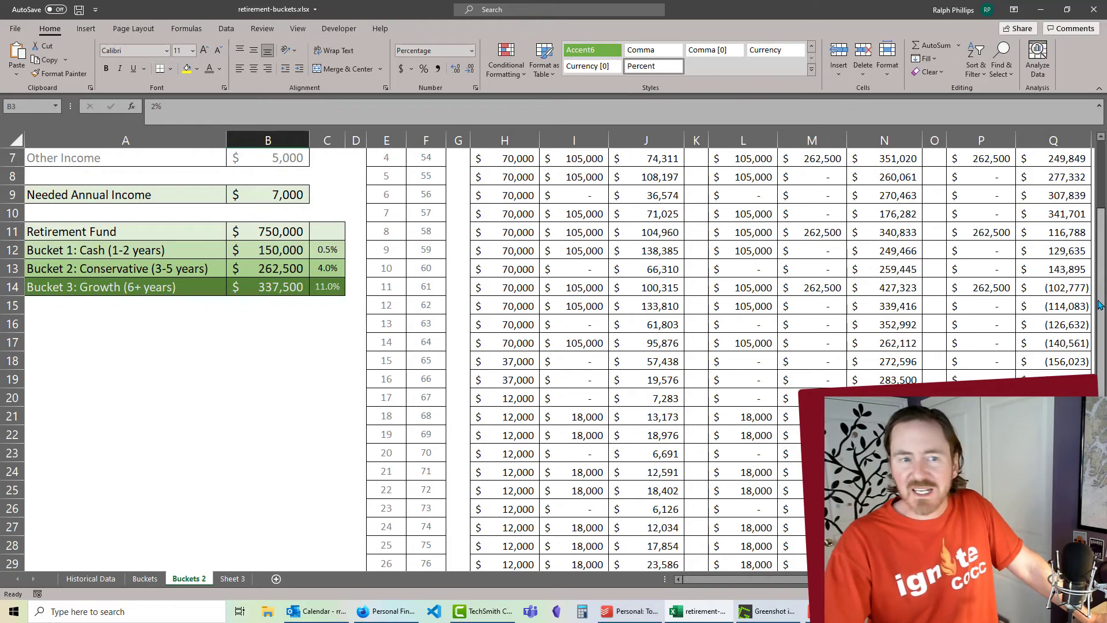
drag(1057, 287, 1056, 471)
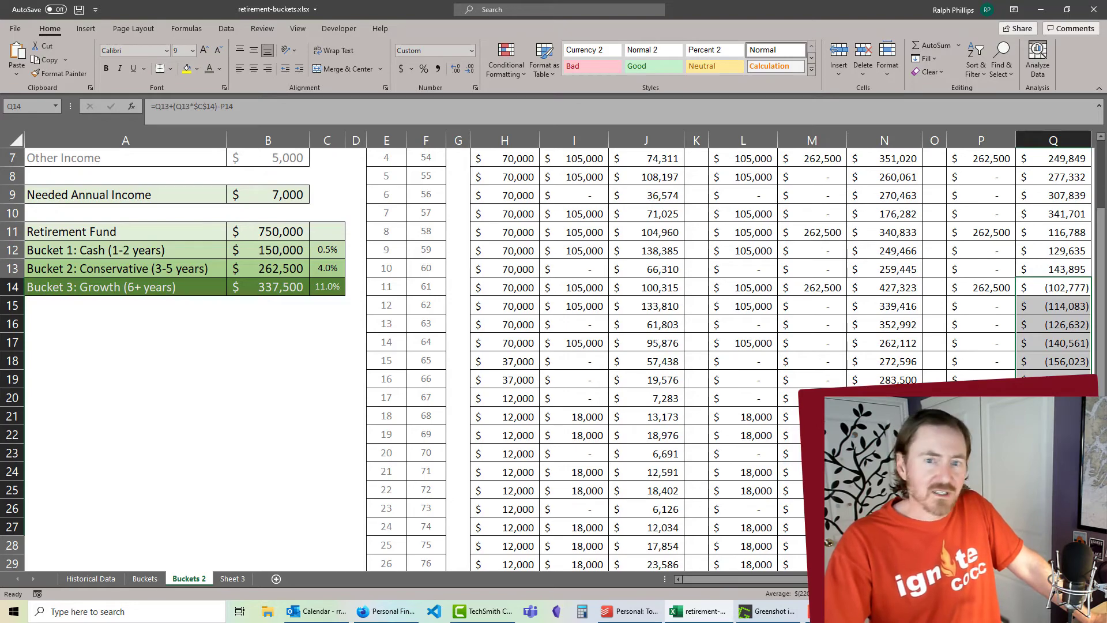
scroll(634, 357, up, 2)
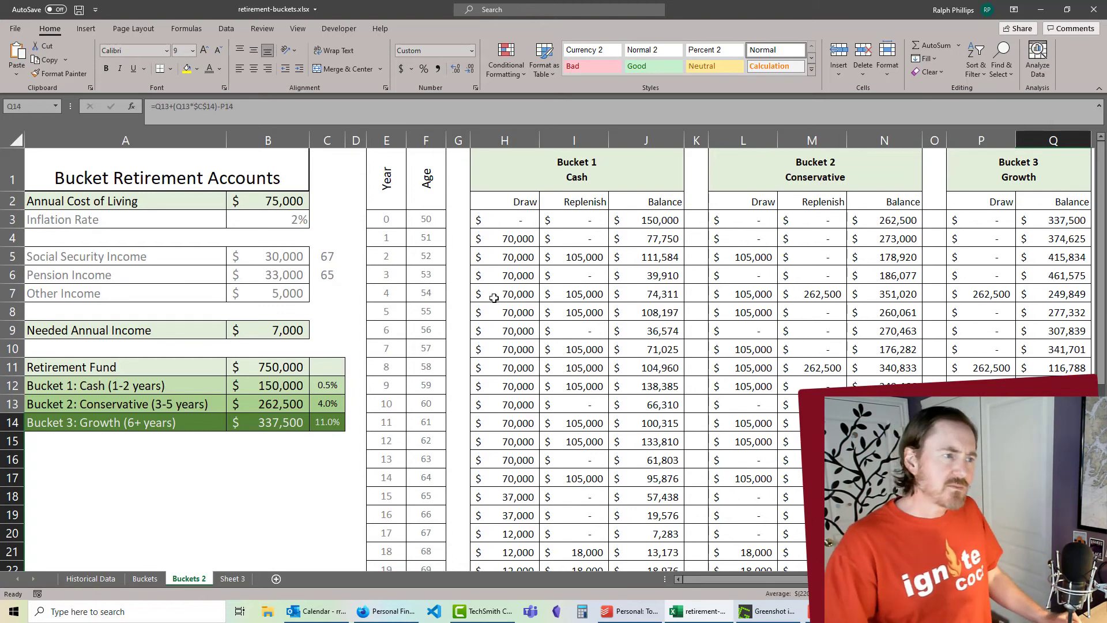
Step: Check the current inputs and set the starting age in F3 back to 55
click(288, 201)
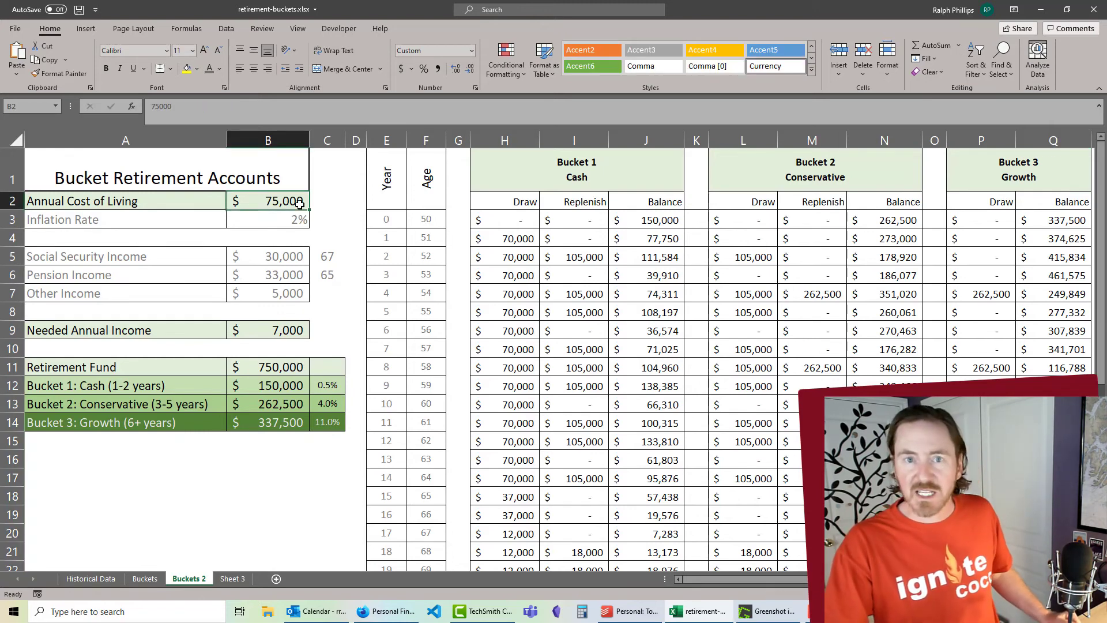
click(410, 223)
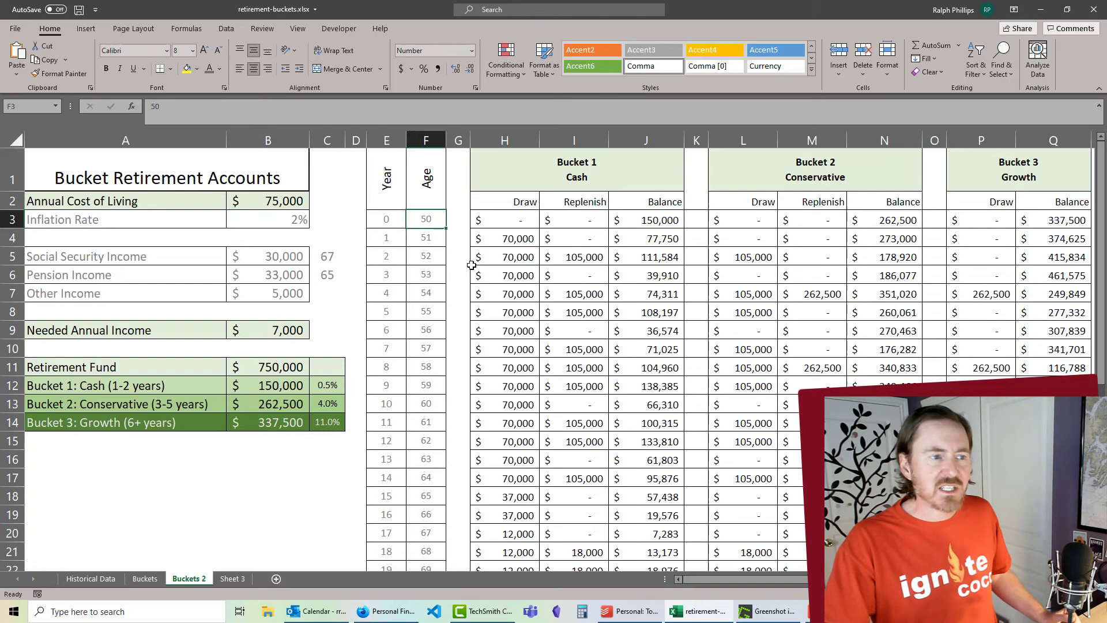
click(281, 370)
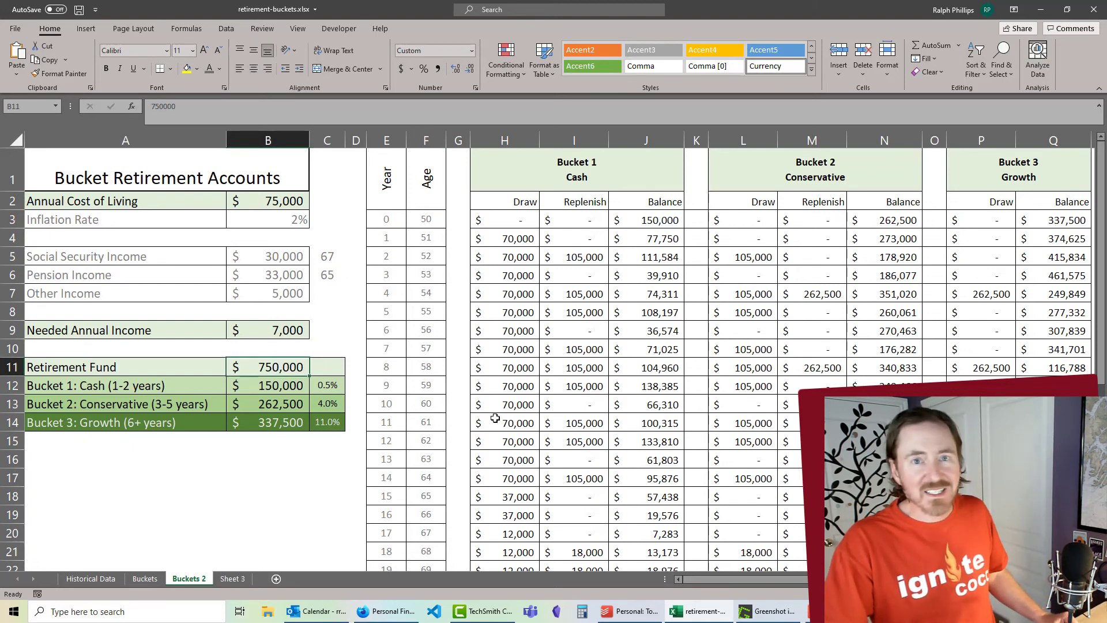
click(426, 243)
click(426, 219)
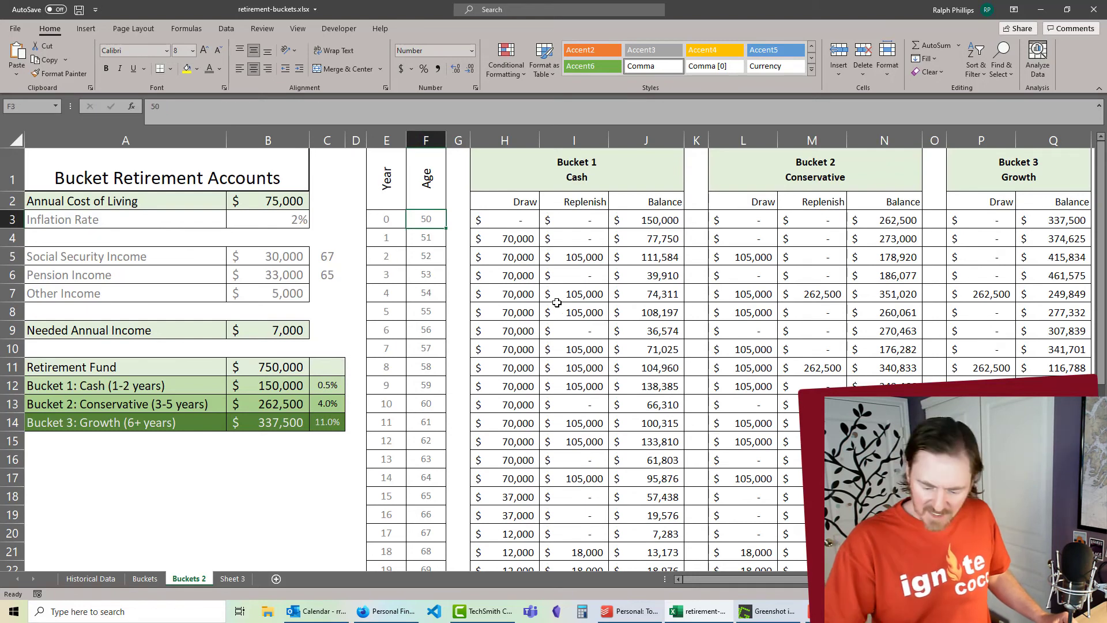
text(55)
key(Return)
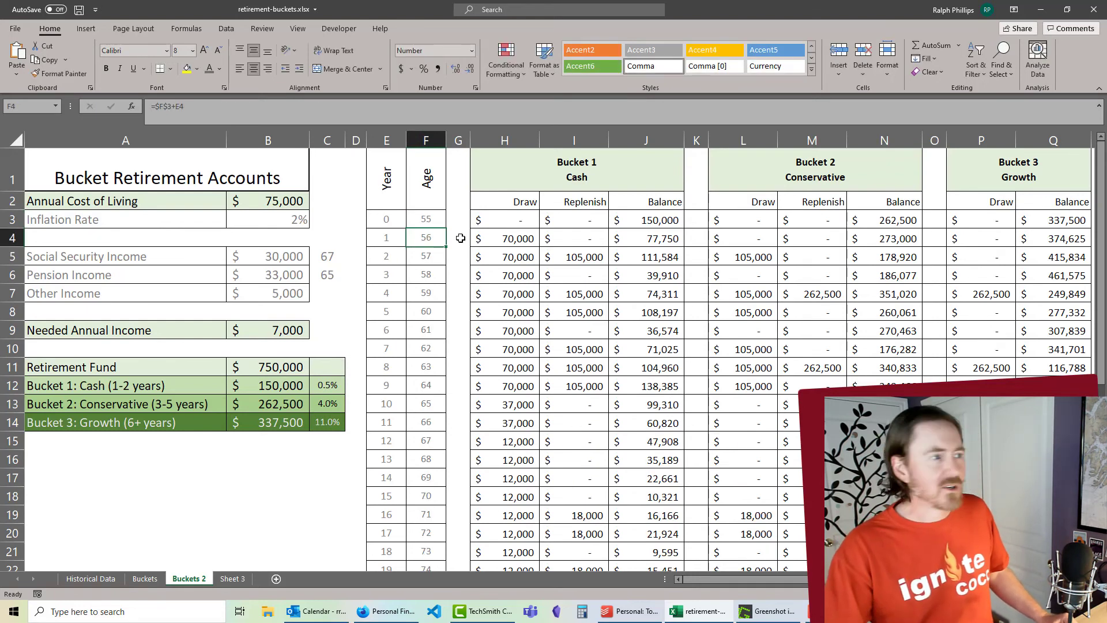
Step: Set the annual cost of living in B2 to 65,000
click(293, 203)
text(65000)
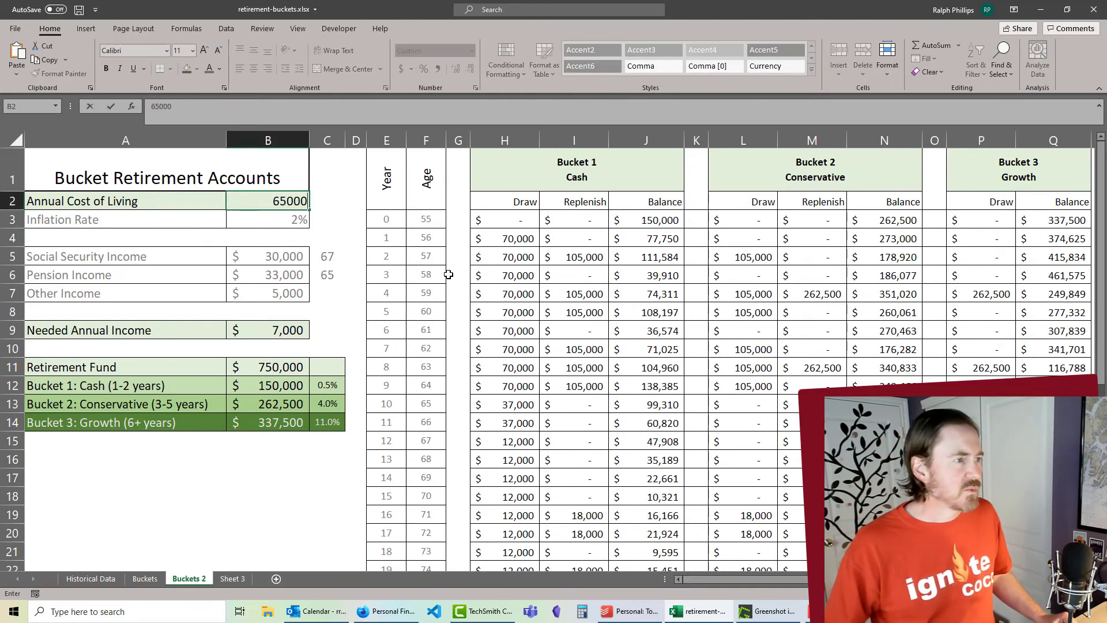
key(Return)
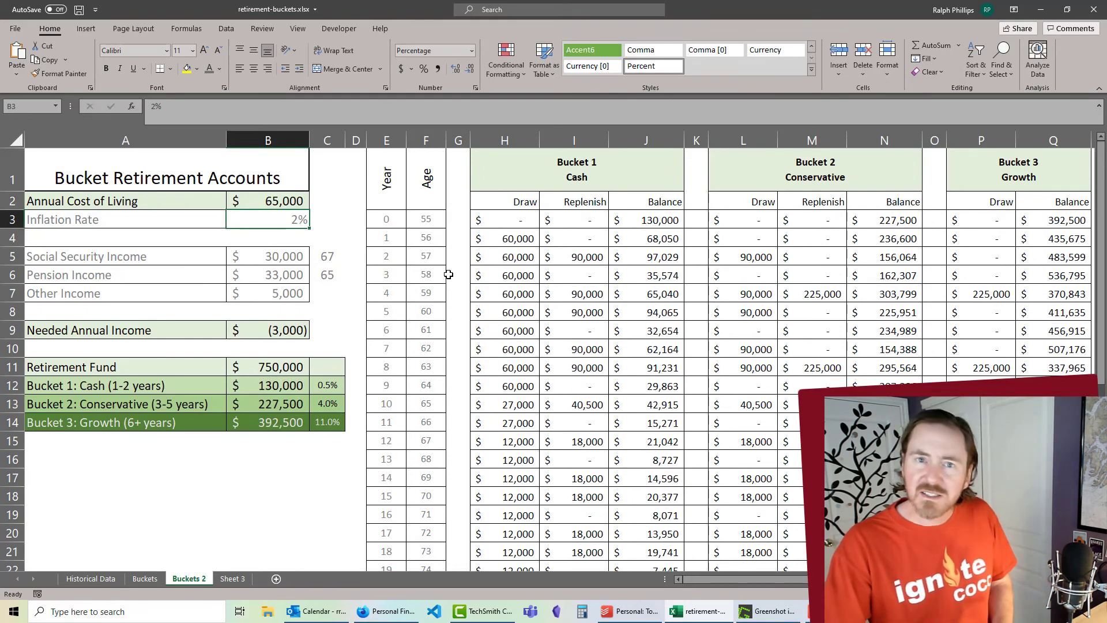